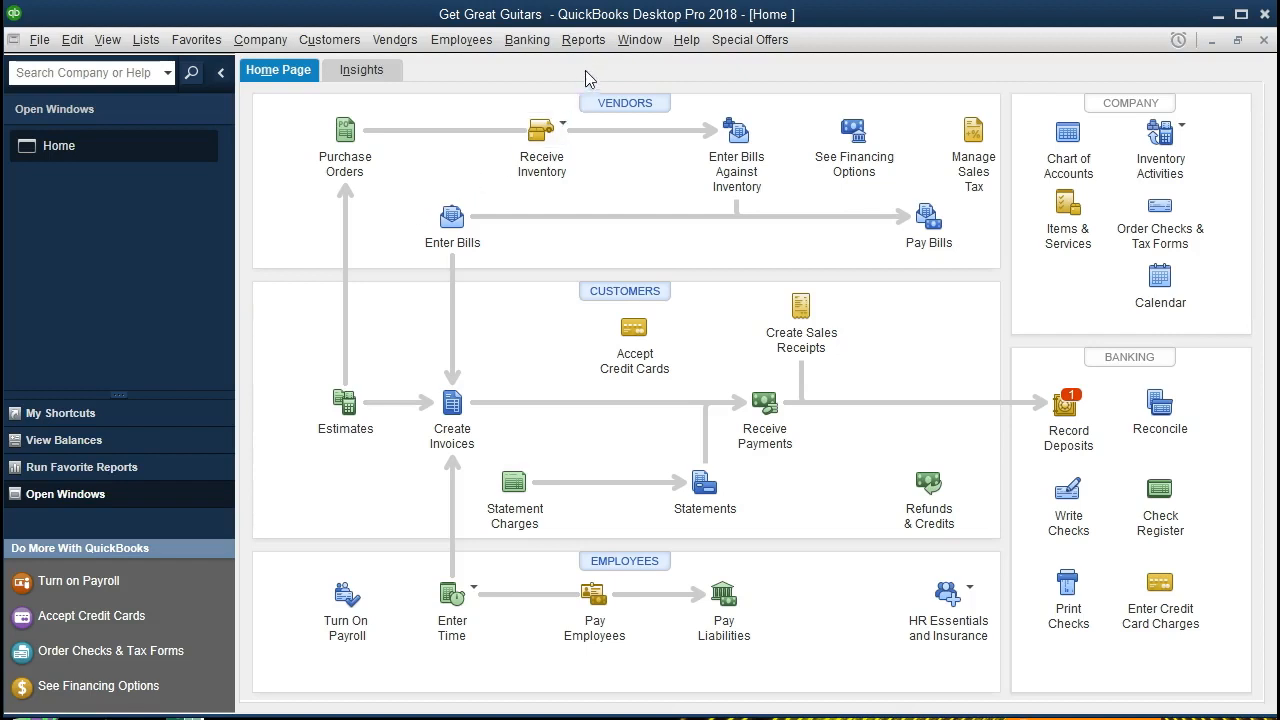
Step: Open the standard balance sheet report and set its as-of date to 12/31/2021
left_click(584, 40)
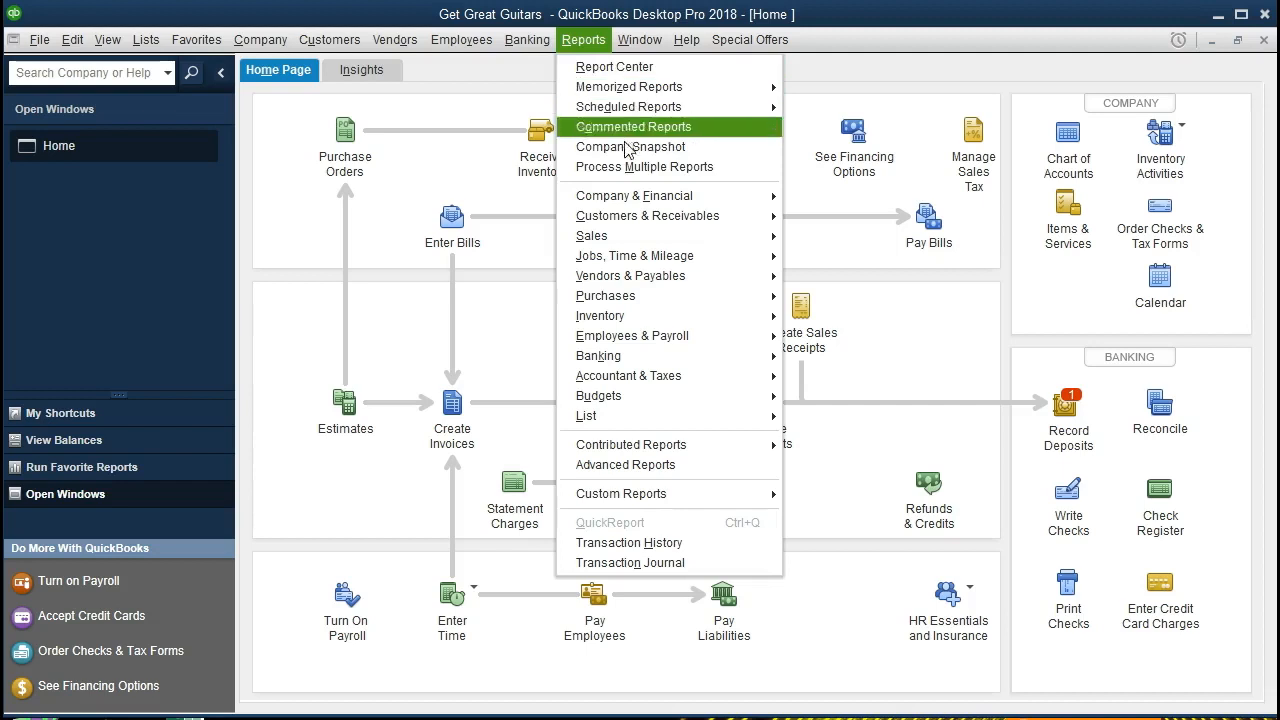
mouse_move(689, 200)
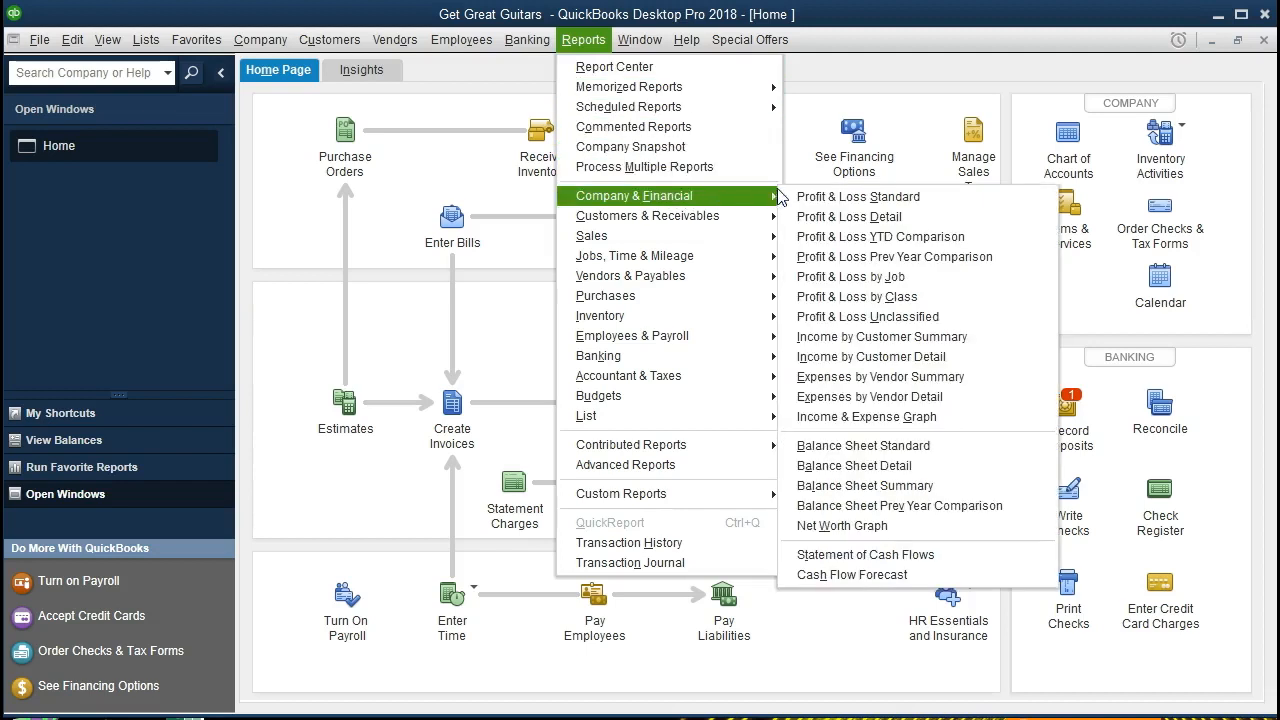
left_click(954, 446)
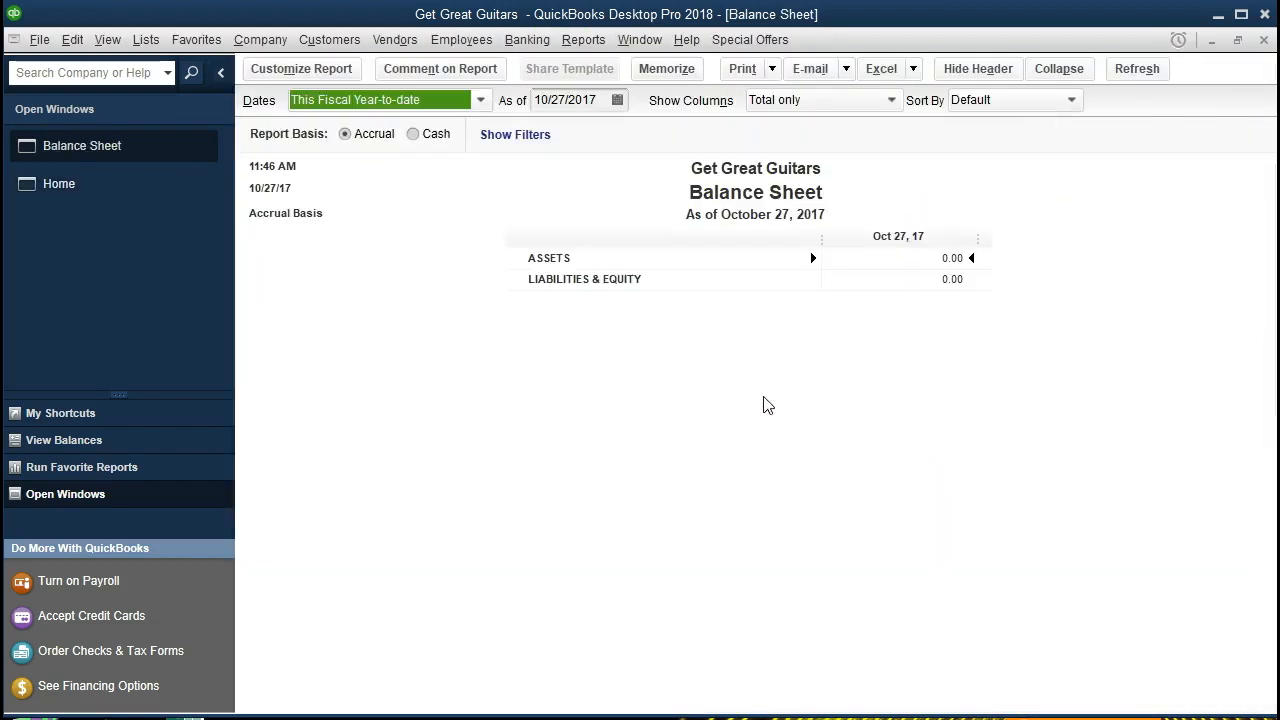
key("Tab")
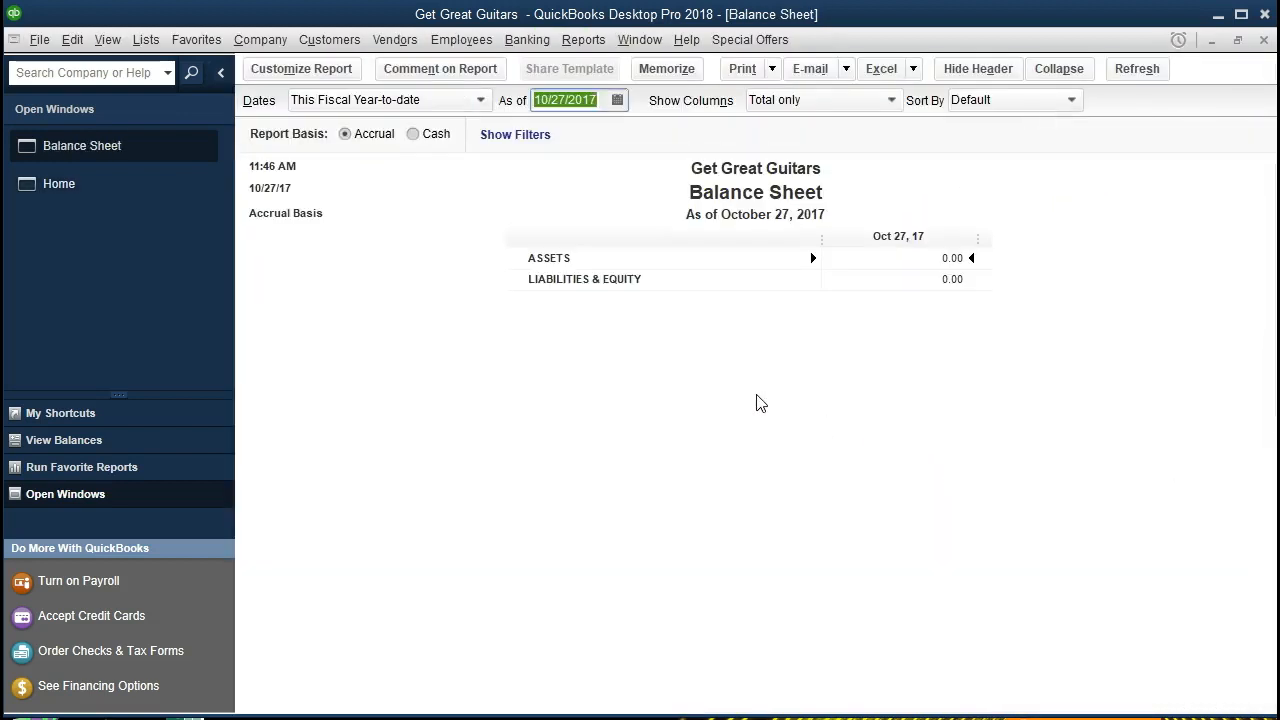
type("123121")
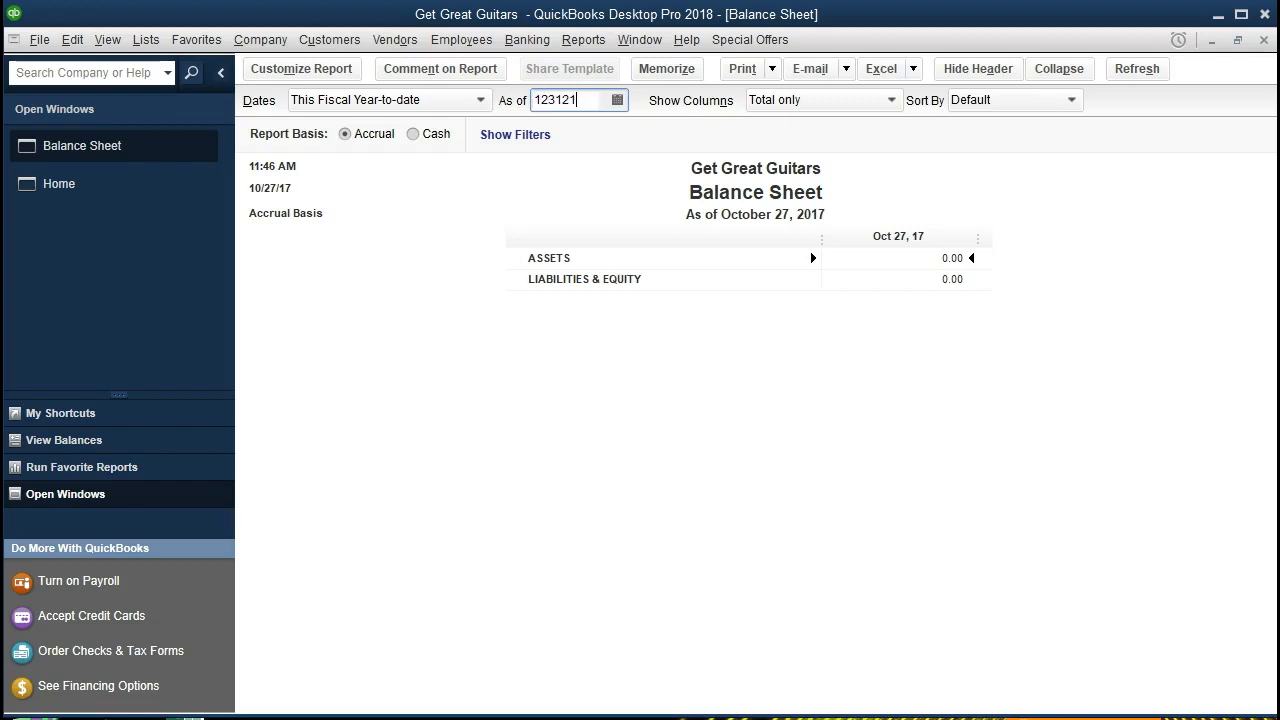
key("Tab")
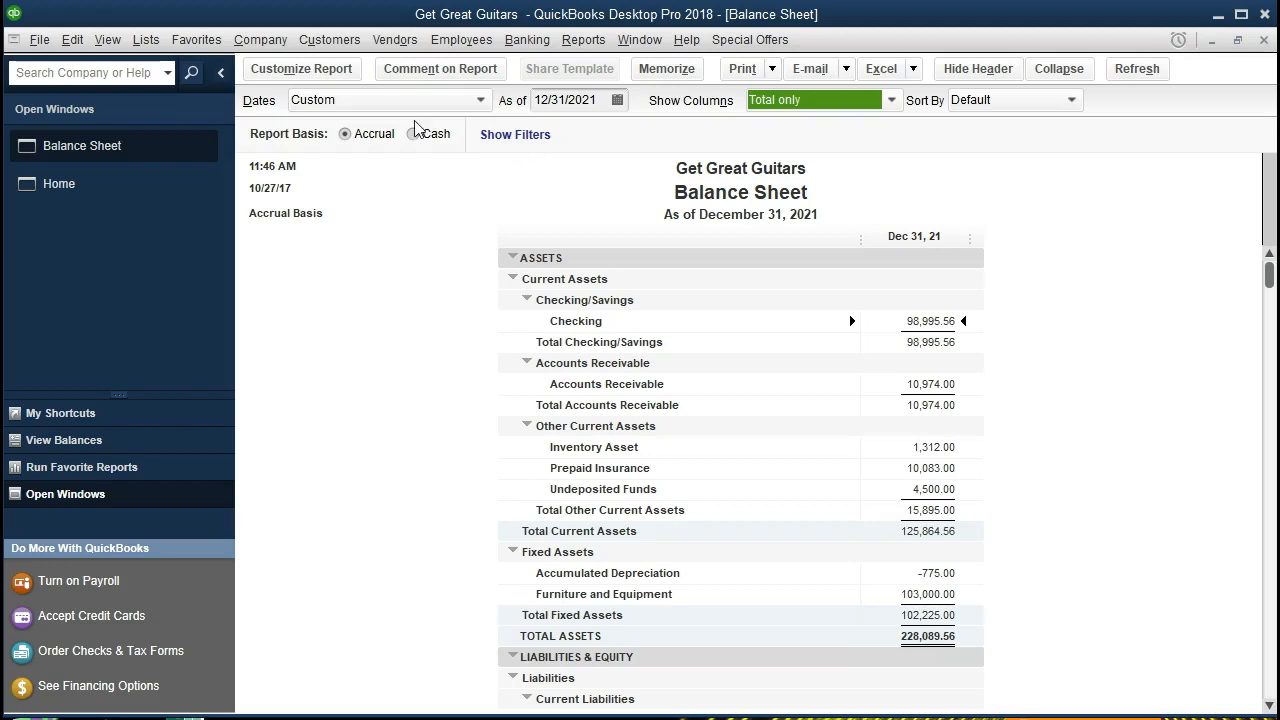
Step: Customize the balance sheet's fonts, choosing Blackadder ITC for the column labels
left_click(345, 78)
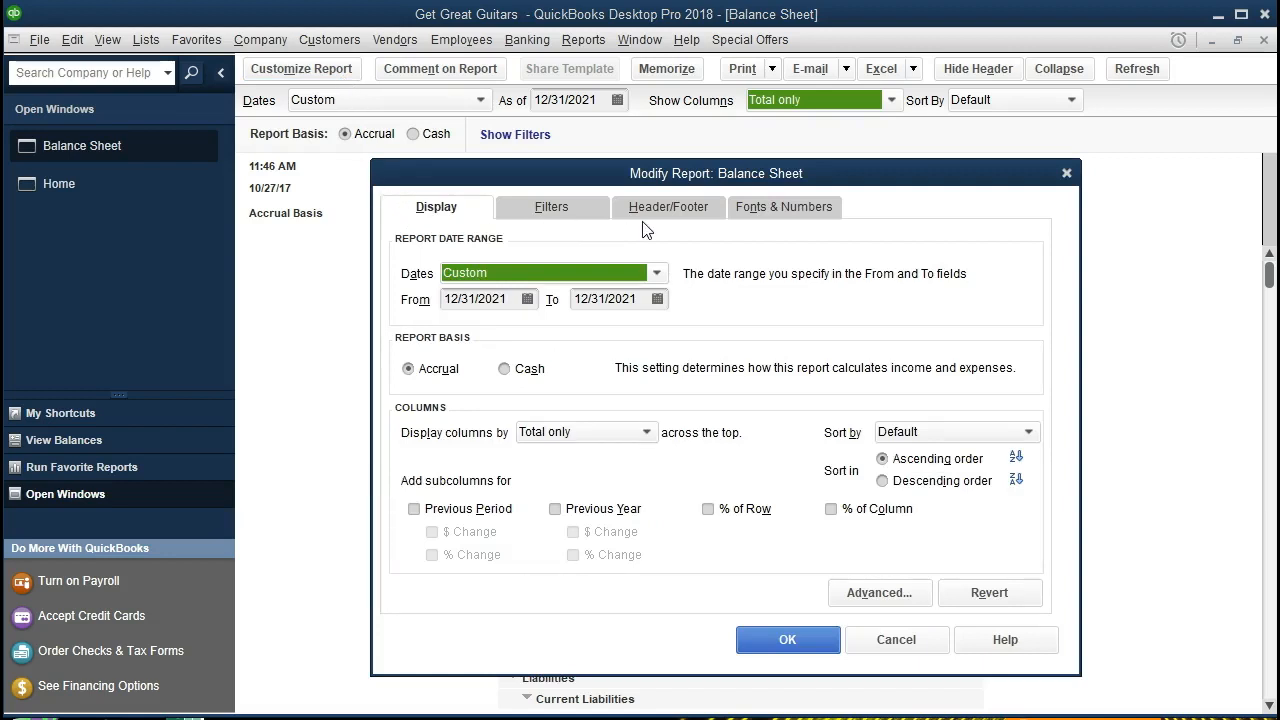
left_click(772, 210)
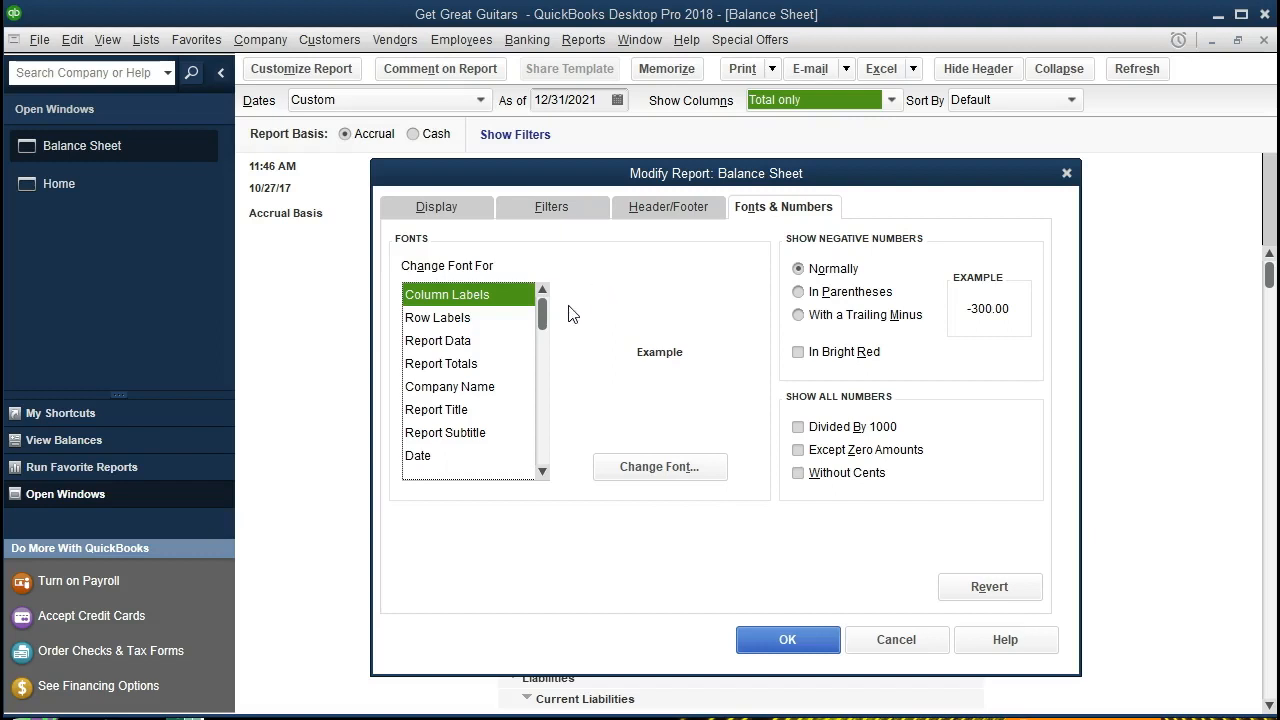
left_click(443, 322)
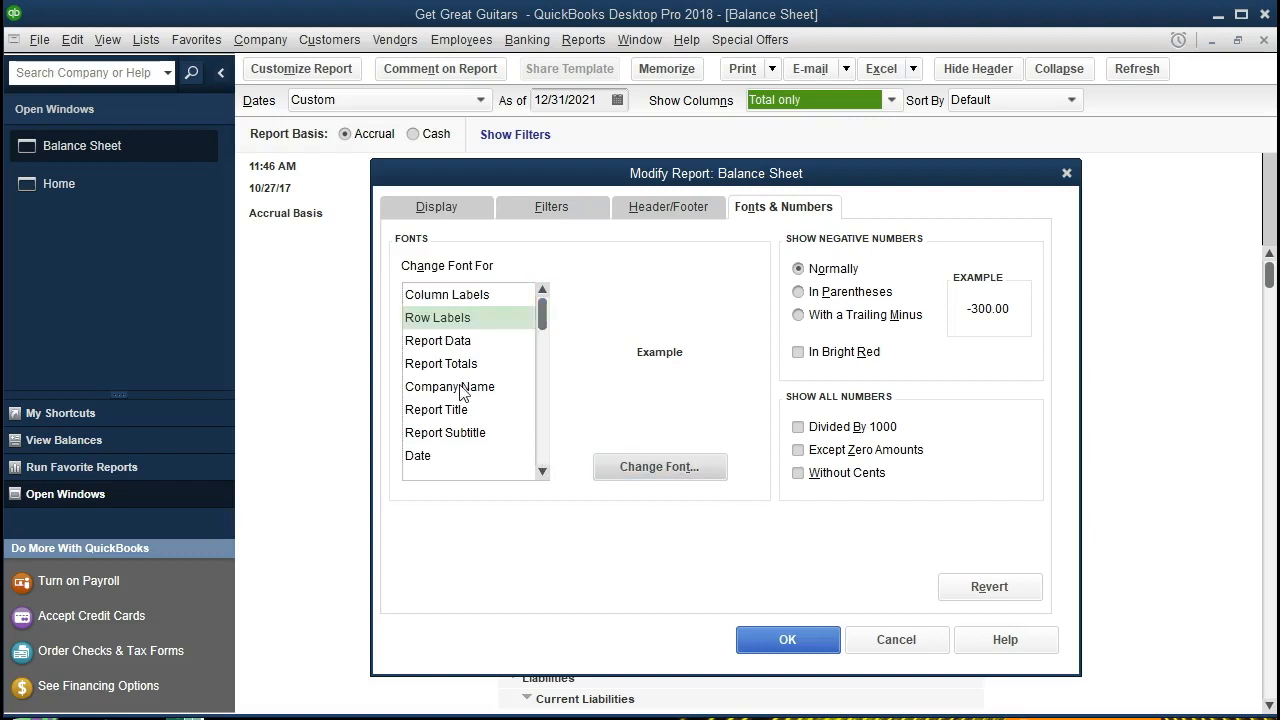
left_click(460, 294)
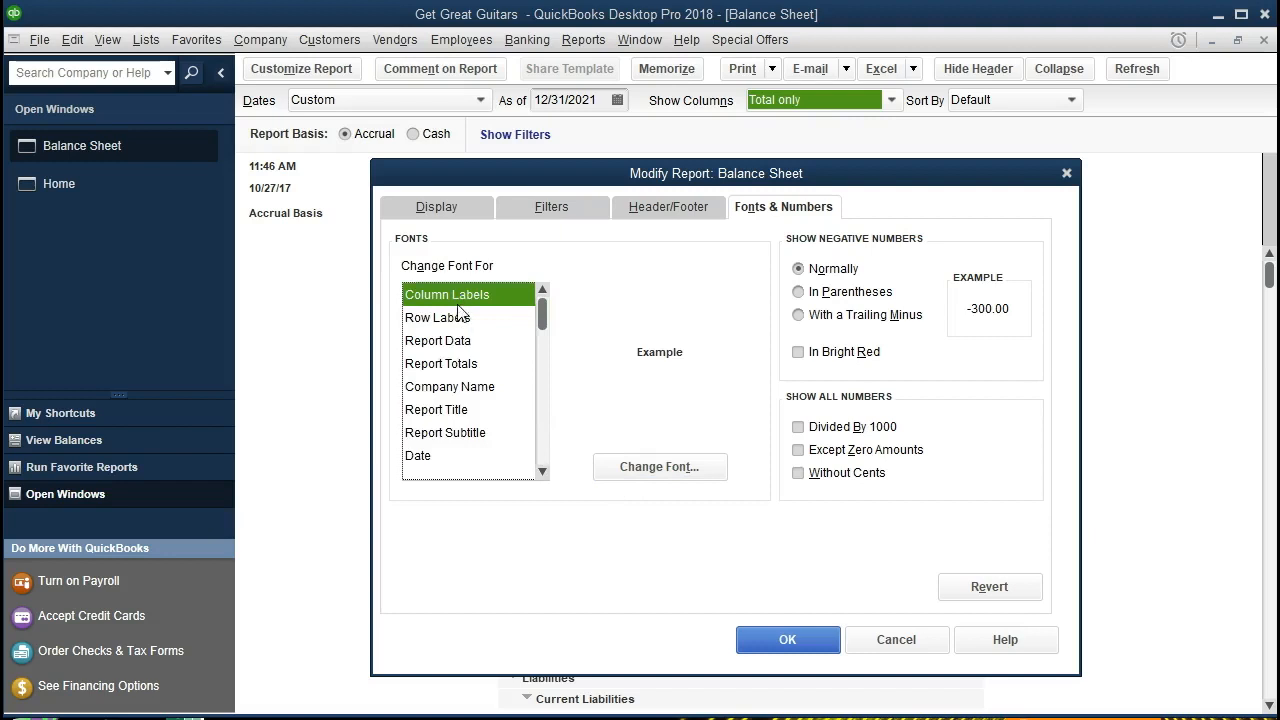
left_click(657, 470)
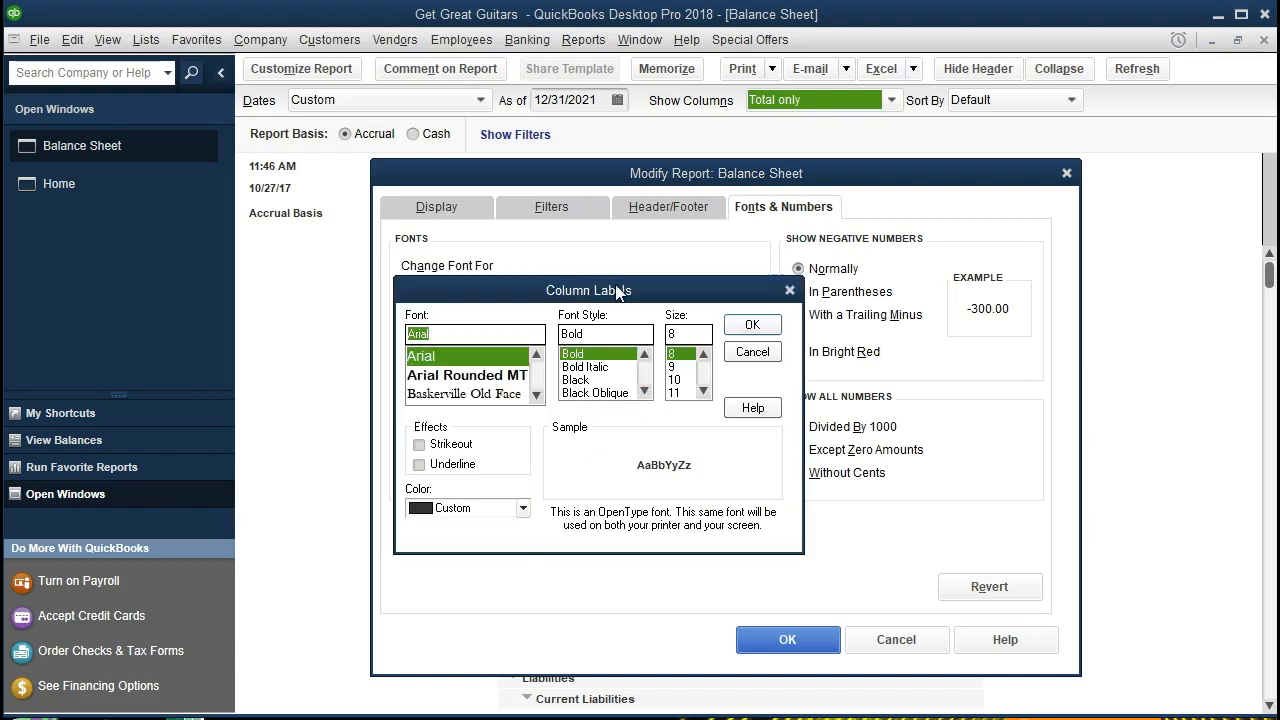
left_click_drag(617, 291, 746, 288)
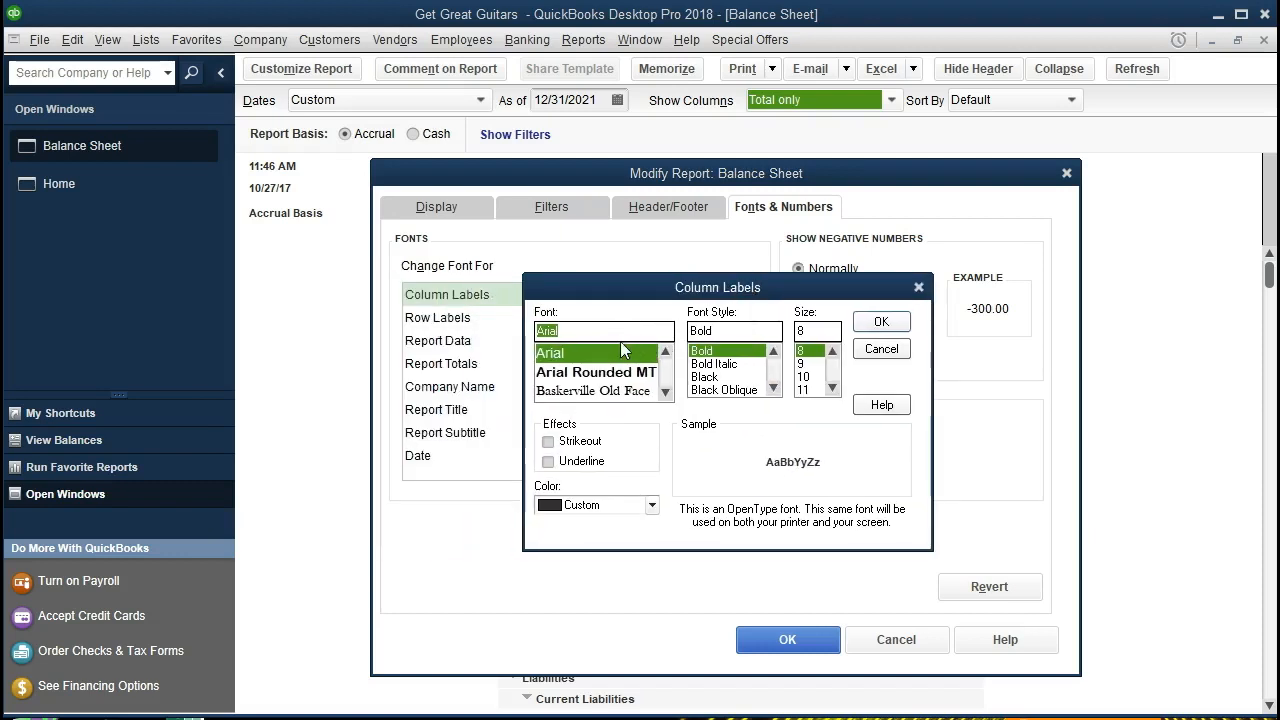
left_click(665, 392)
left_click(665, 393)
left_click(665, 393)
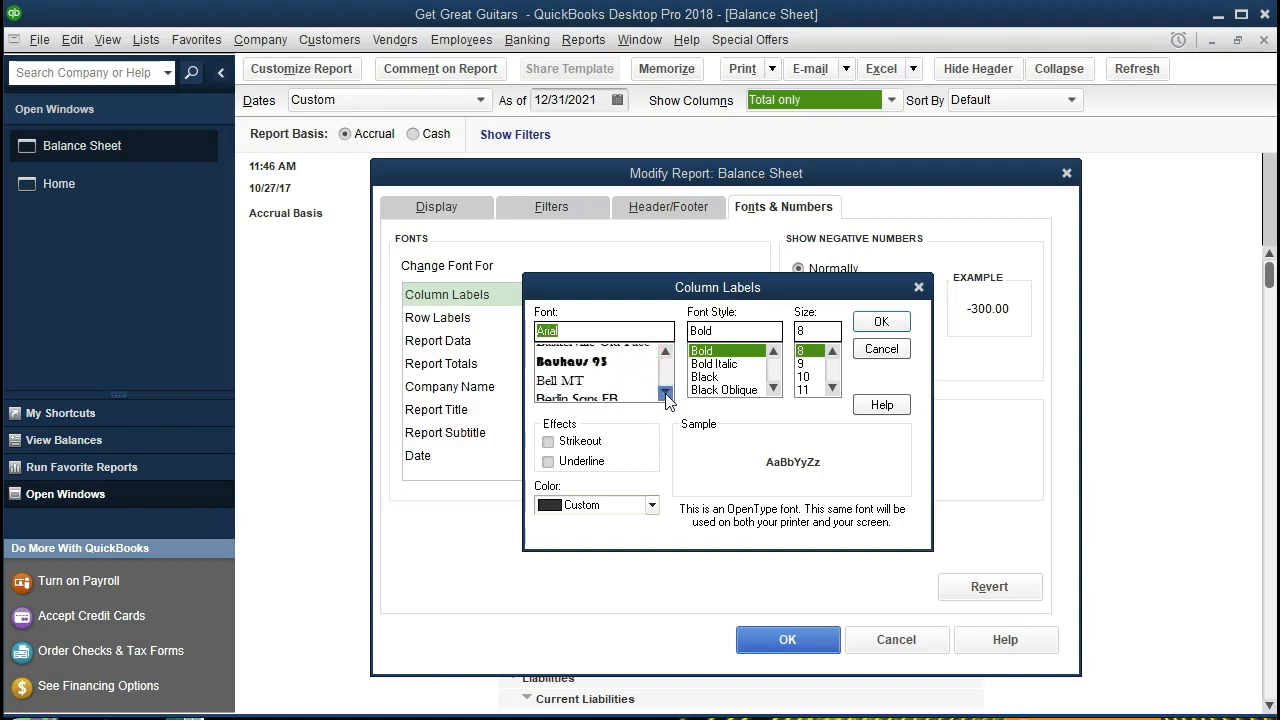
left_click(665, 394)
left_click(665, 394)
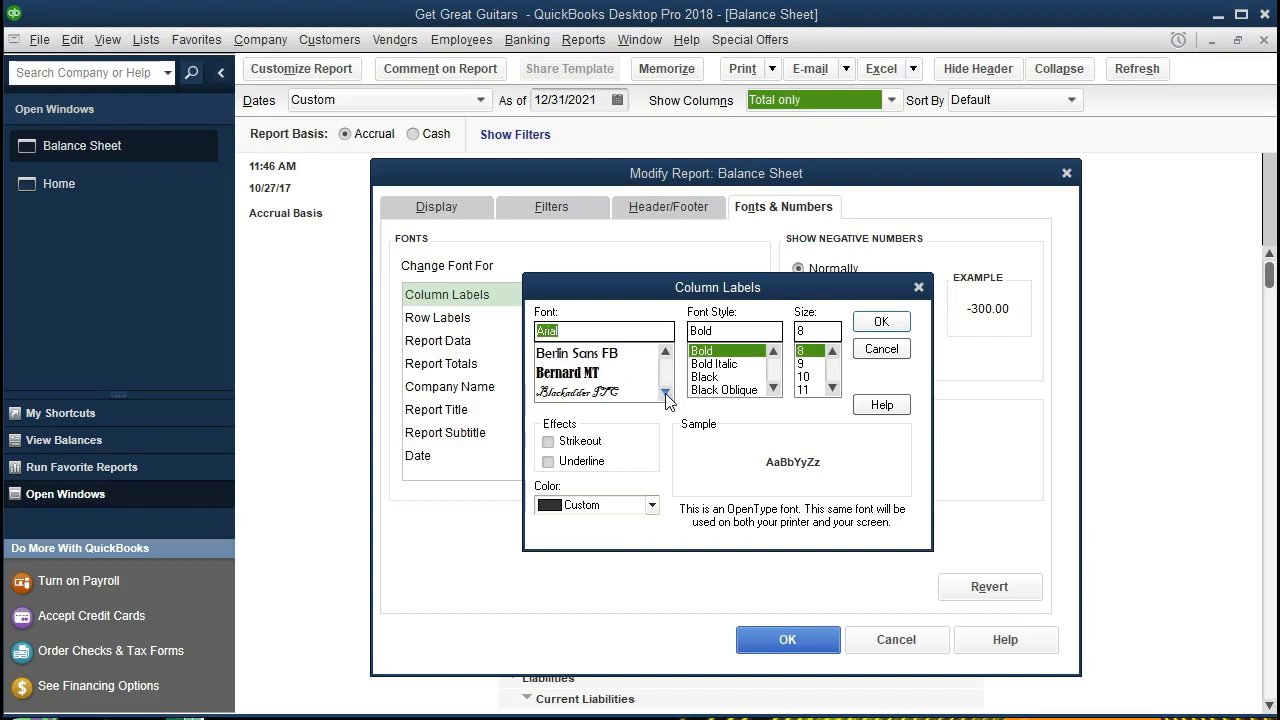
left_click(608, 393)
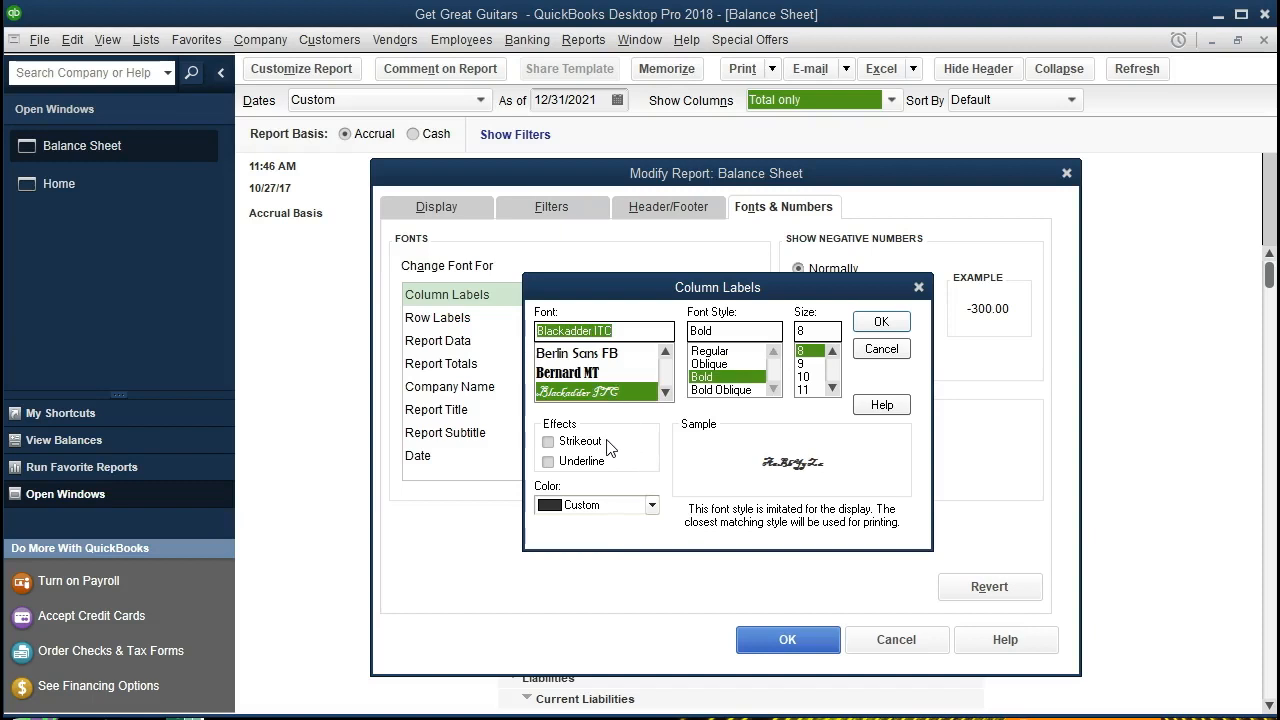
Step: Set the column labels' font color to Aqua and the size to 16, without strikeout or underline
left_click(548, 442)
left_click(549, 443)
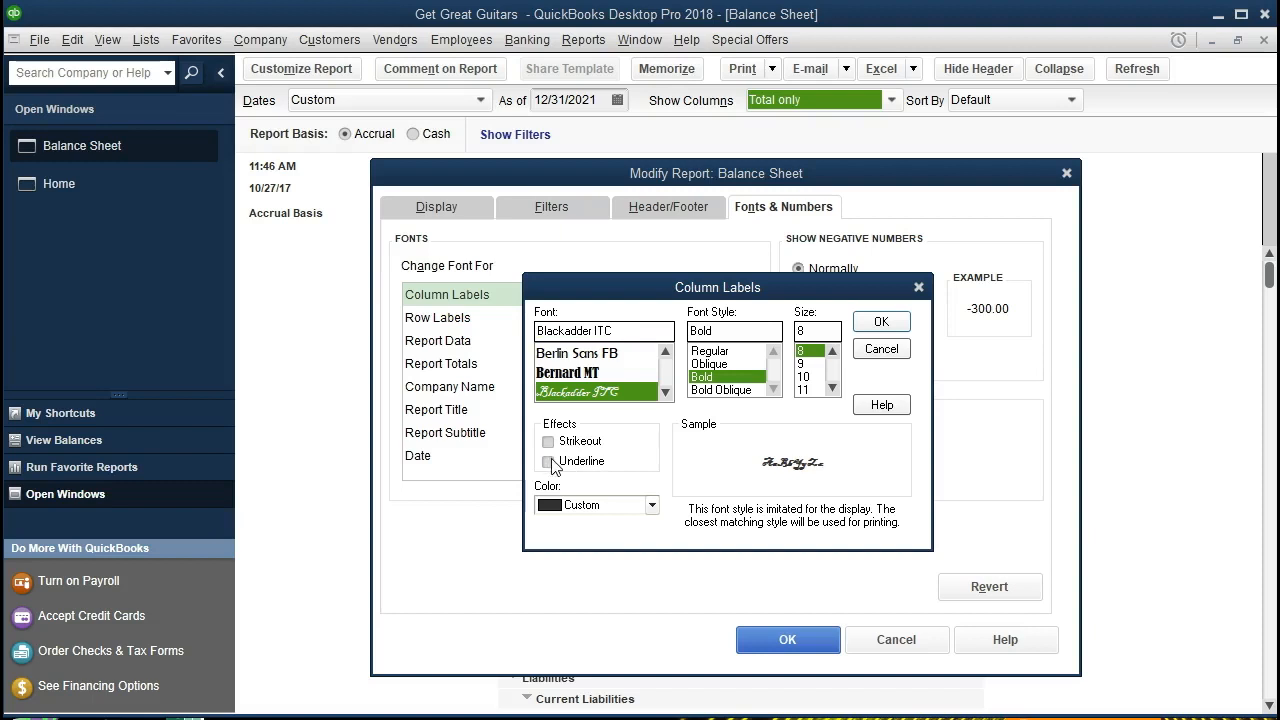
left_click(548, 462)
left_click(553, 472)
left_click(649, 506)
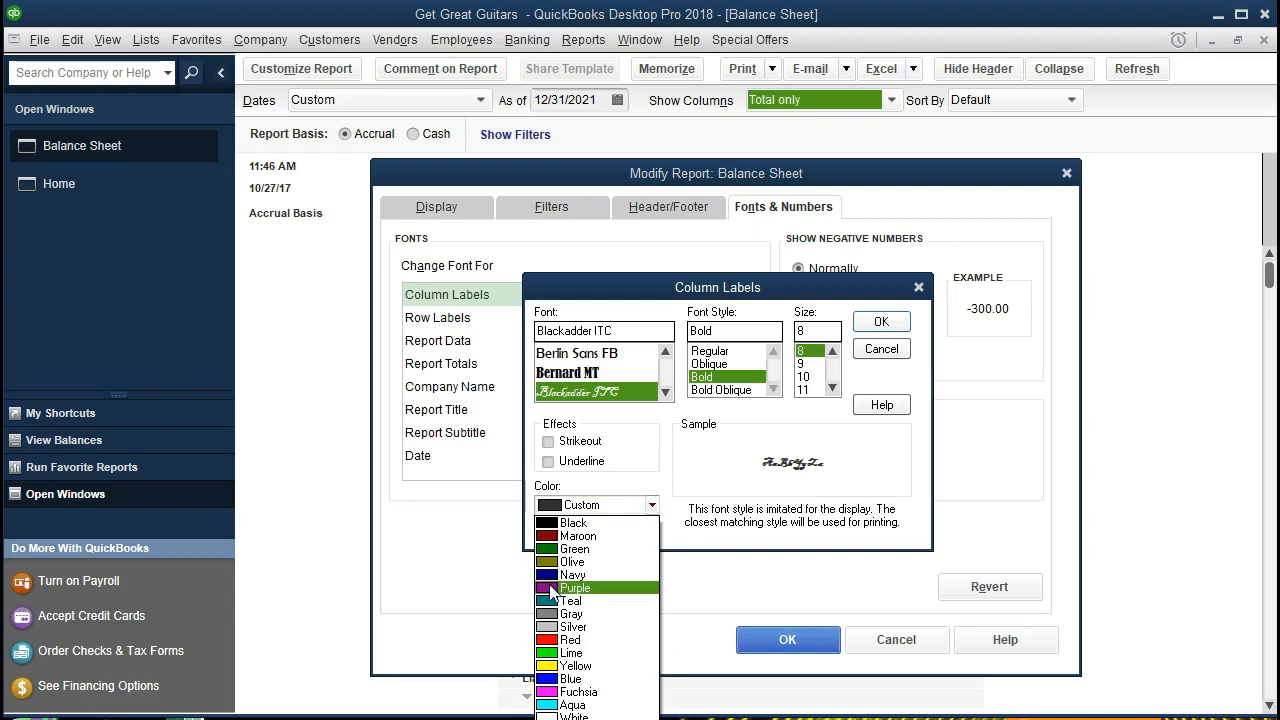
left_click(560, 704)
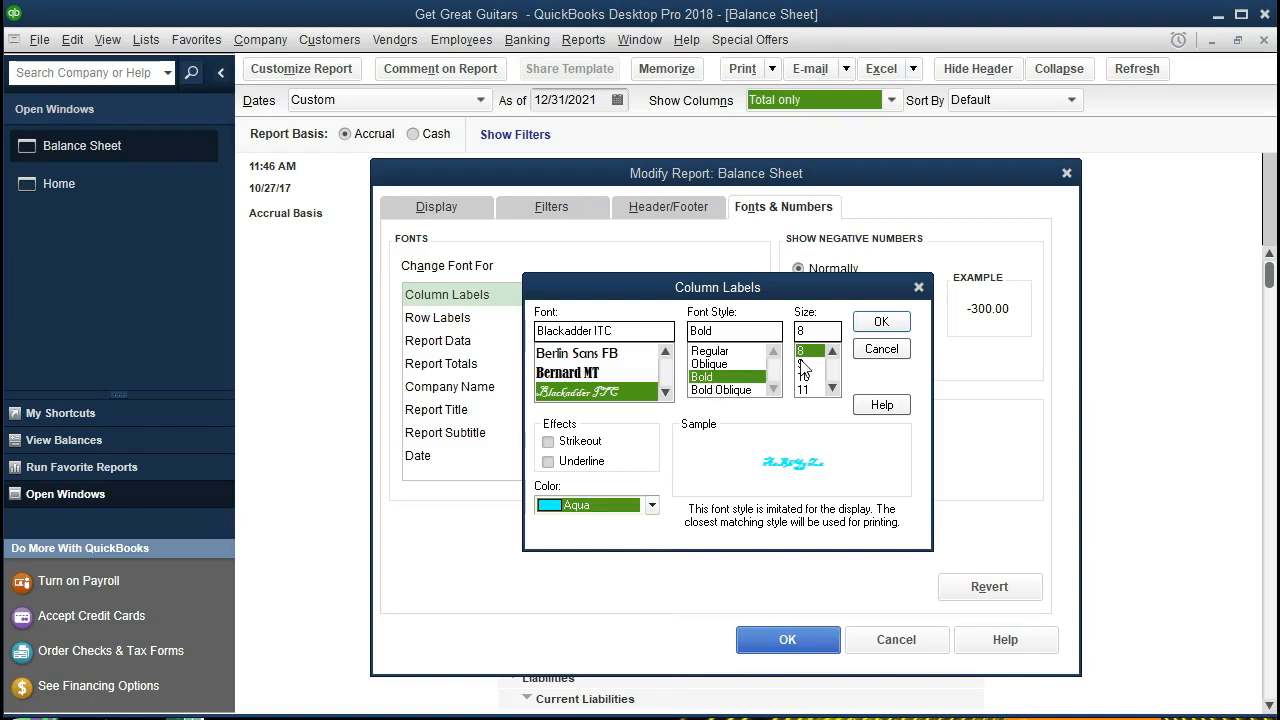
left_click(832, 389)
left_click(832, 389)
left_click(832, 389)
left_click(805, 390)
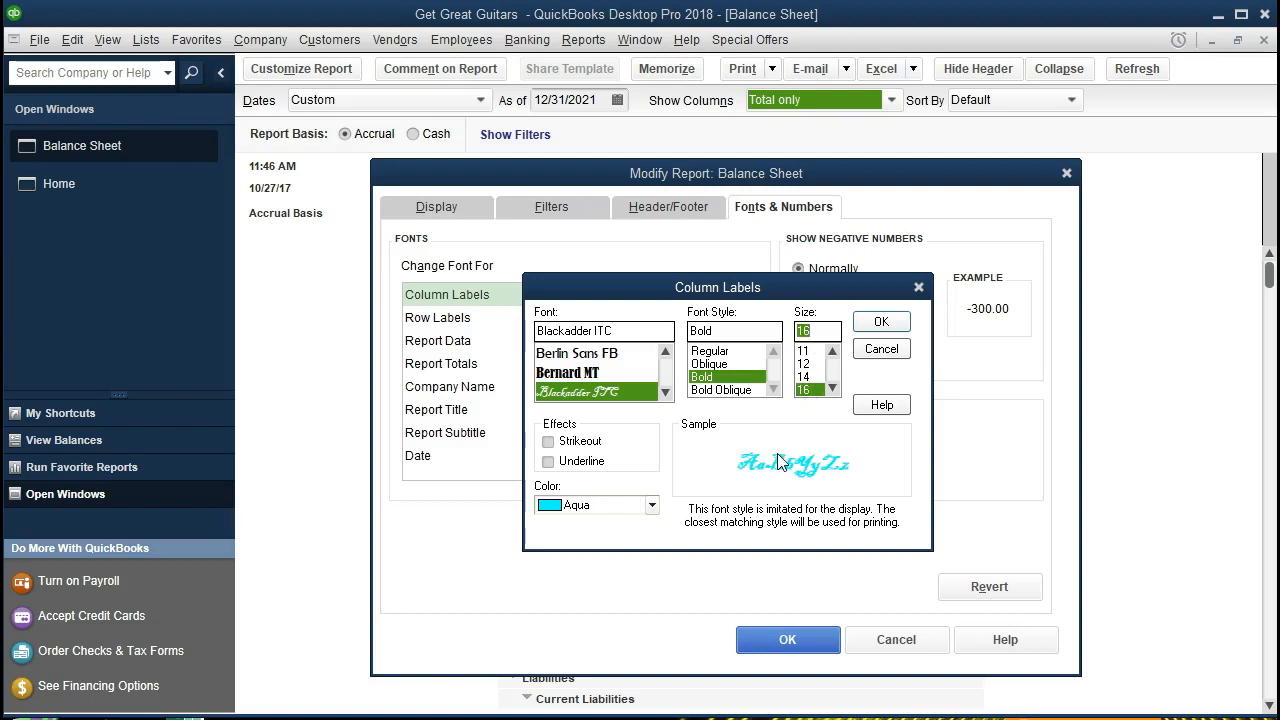
Step: Accept the column label font, extend it to all related fonts, and apply it to the balance sheet
left_click(881, 324)
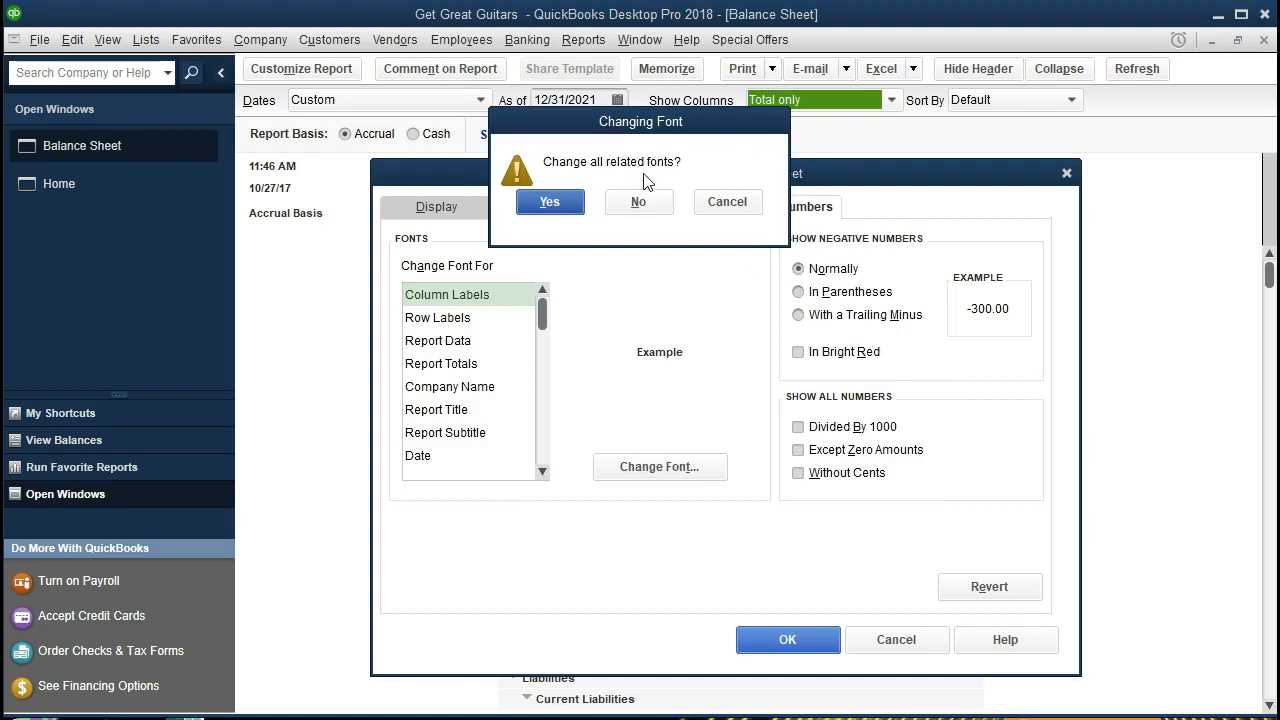
left_click(549, 202)
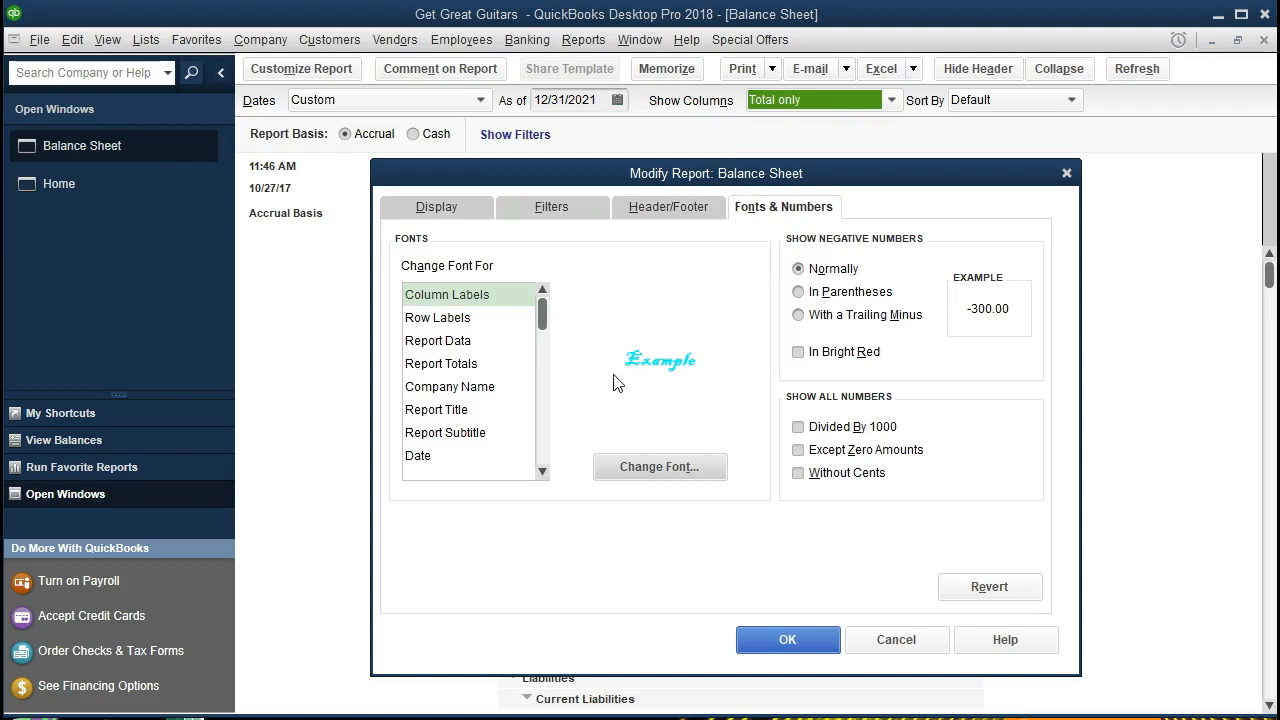
left_click(760, 640)
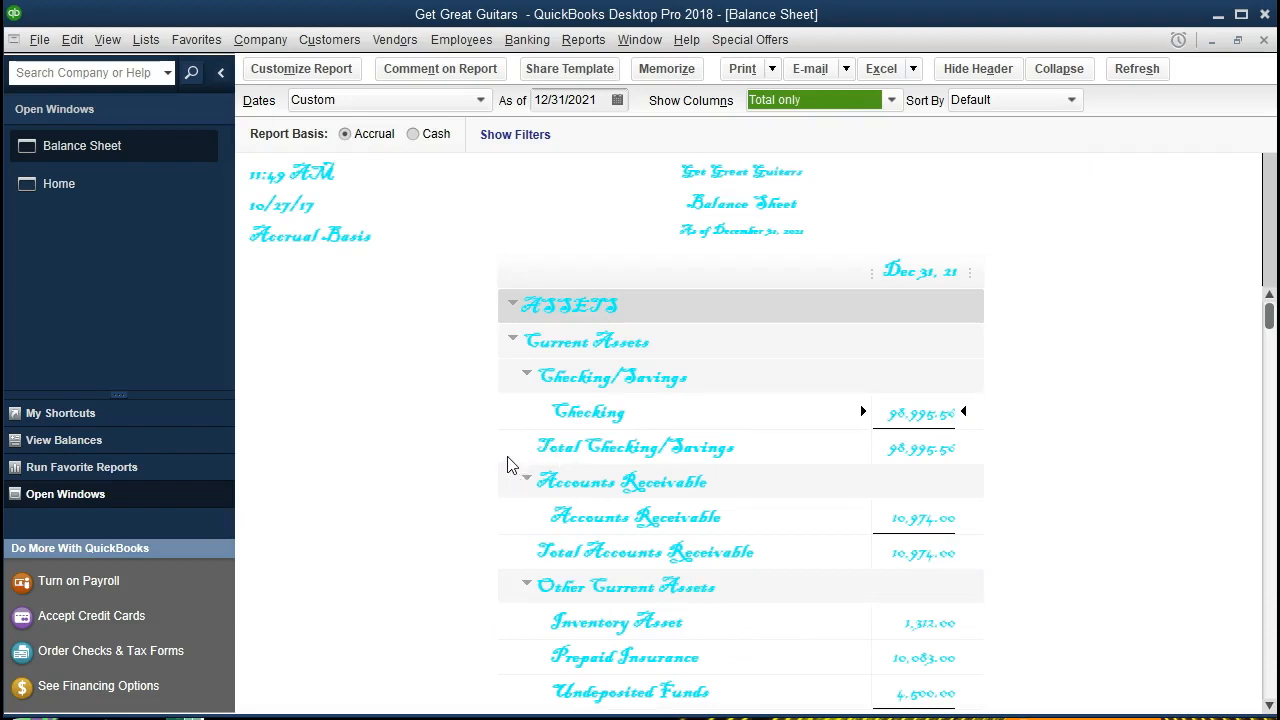
Step: Revert the balance sheet's font customization to the default fonts and apply the change
left_click(333, 80)
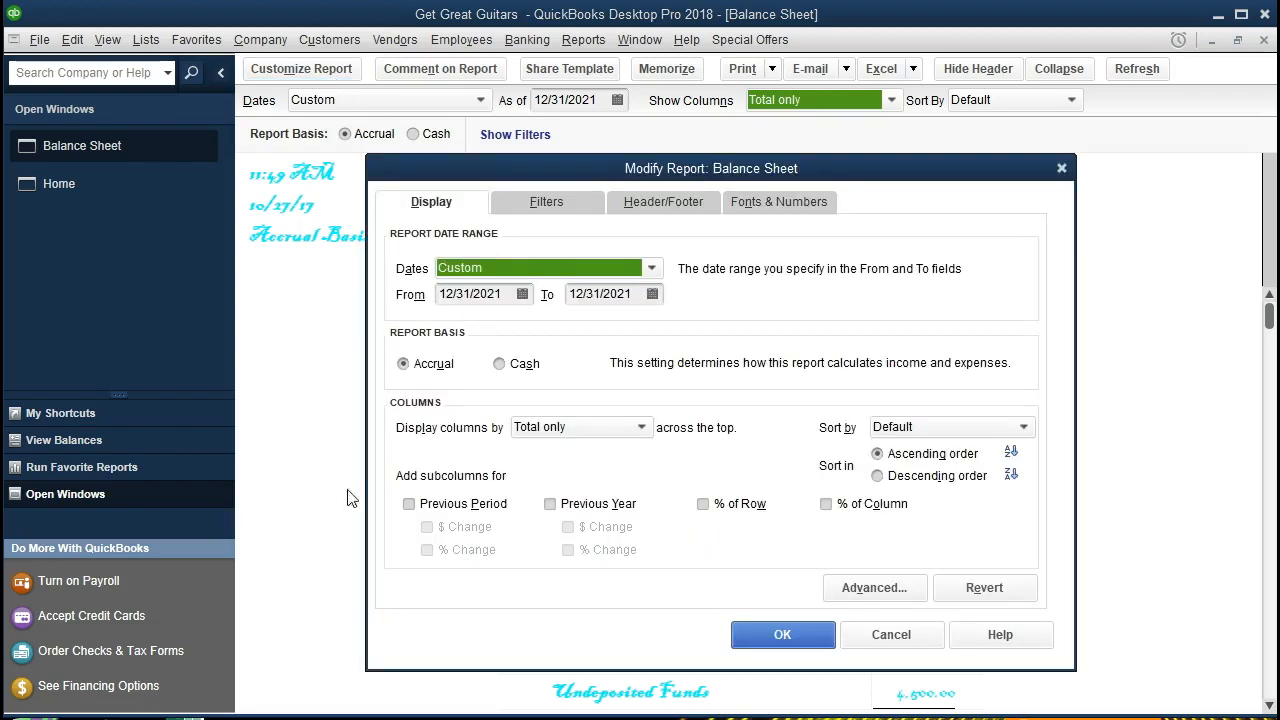
left_click(760, 210)
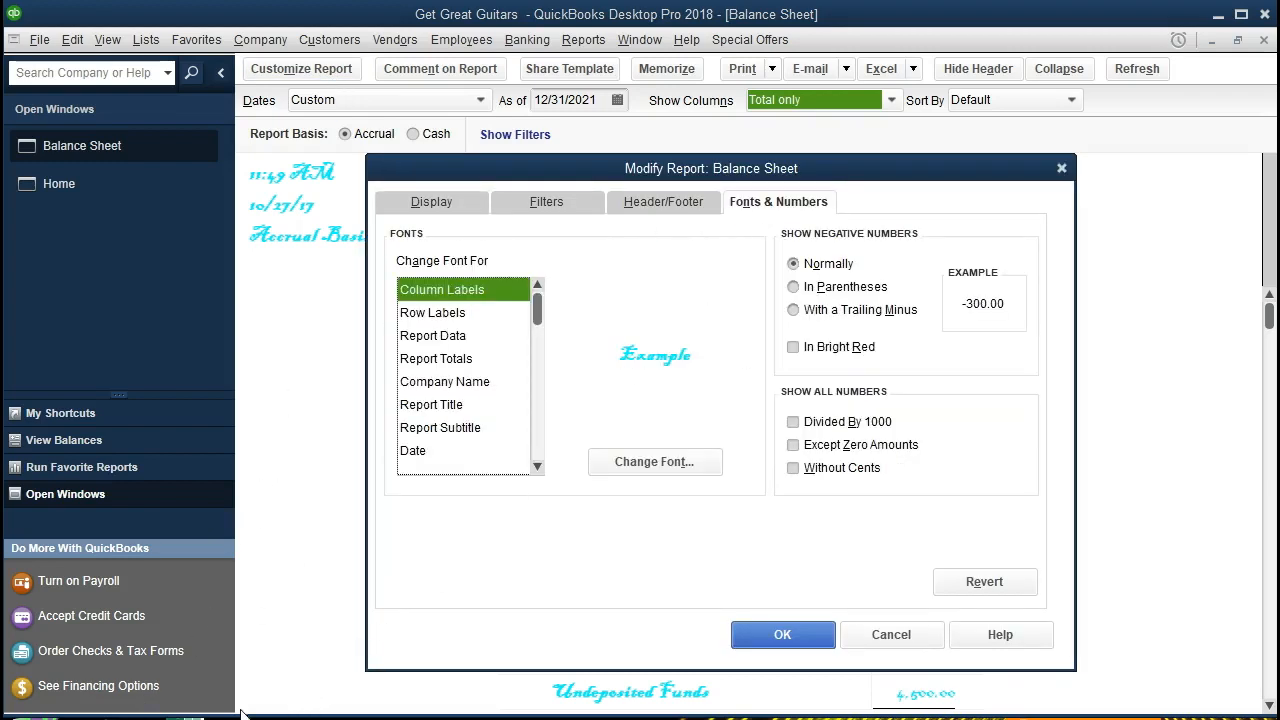
left_click(648, 466)
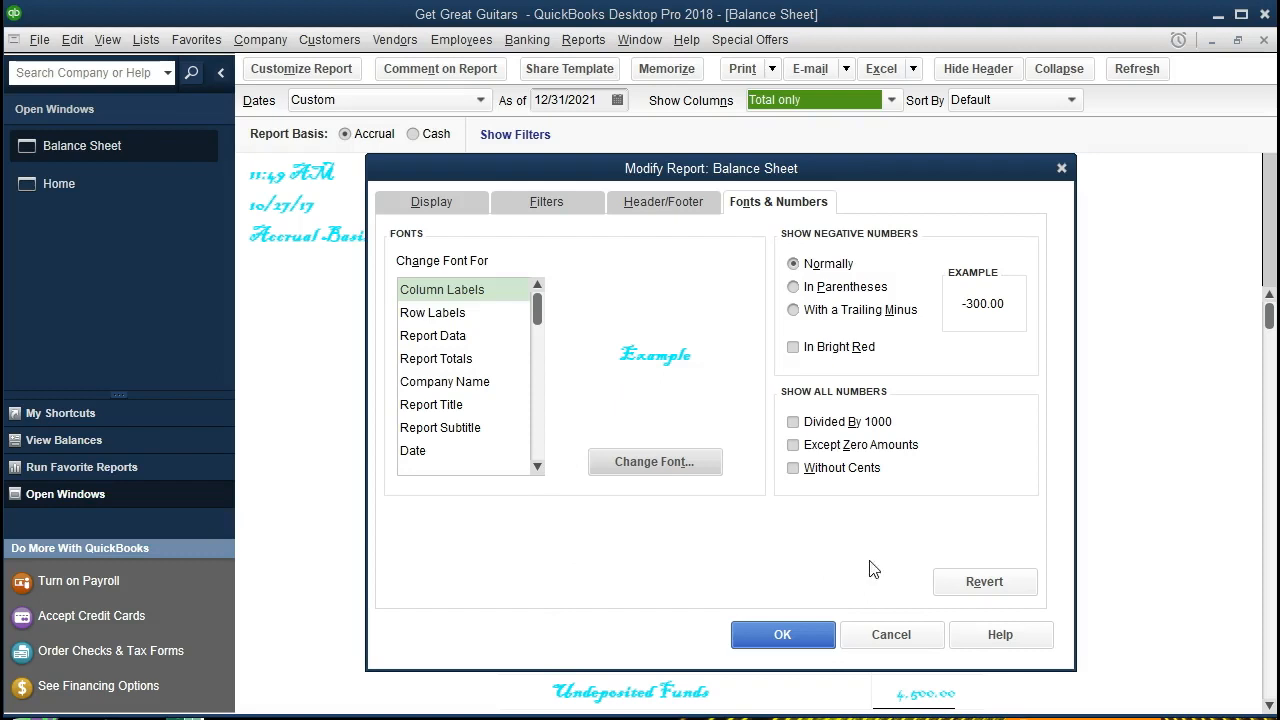
left_click(952, 588)
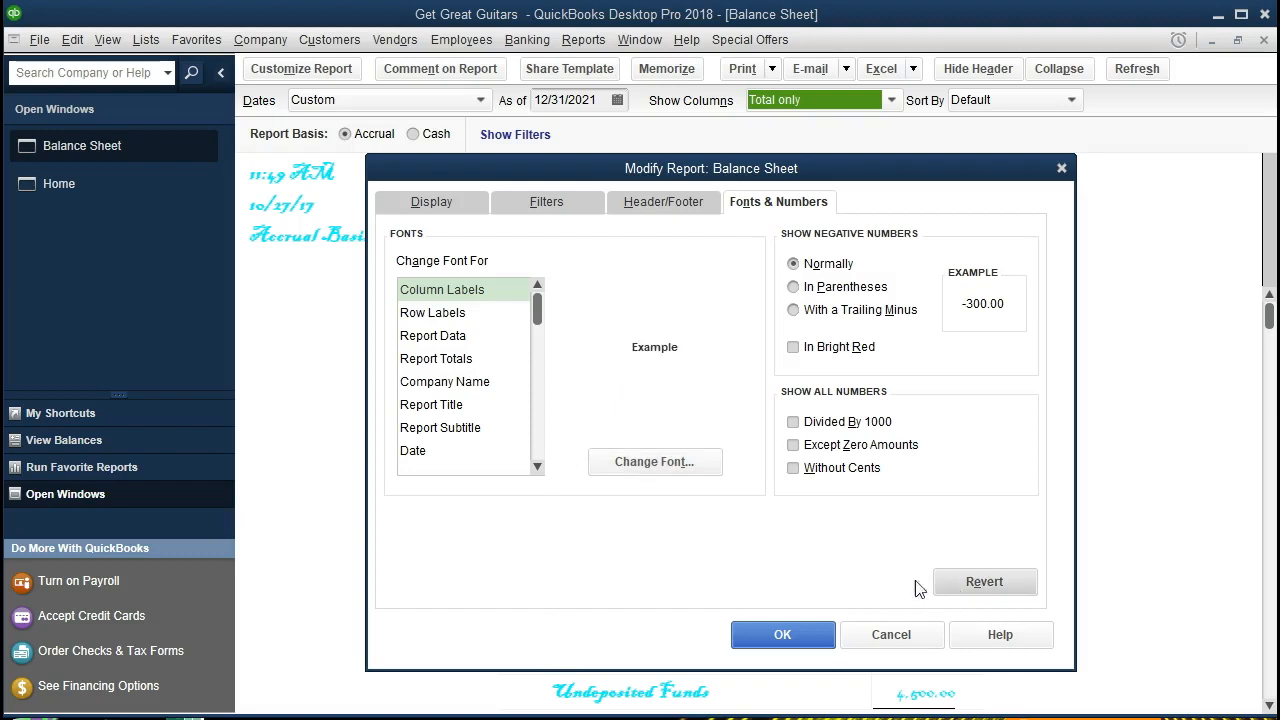
left_click(812, 636)
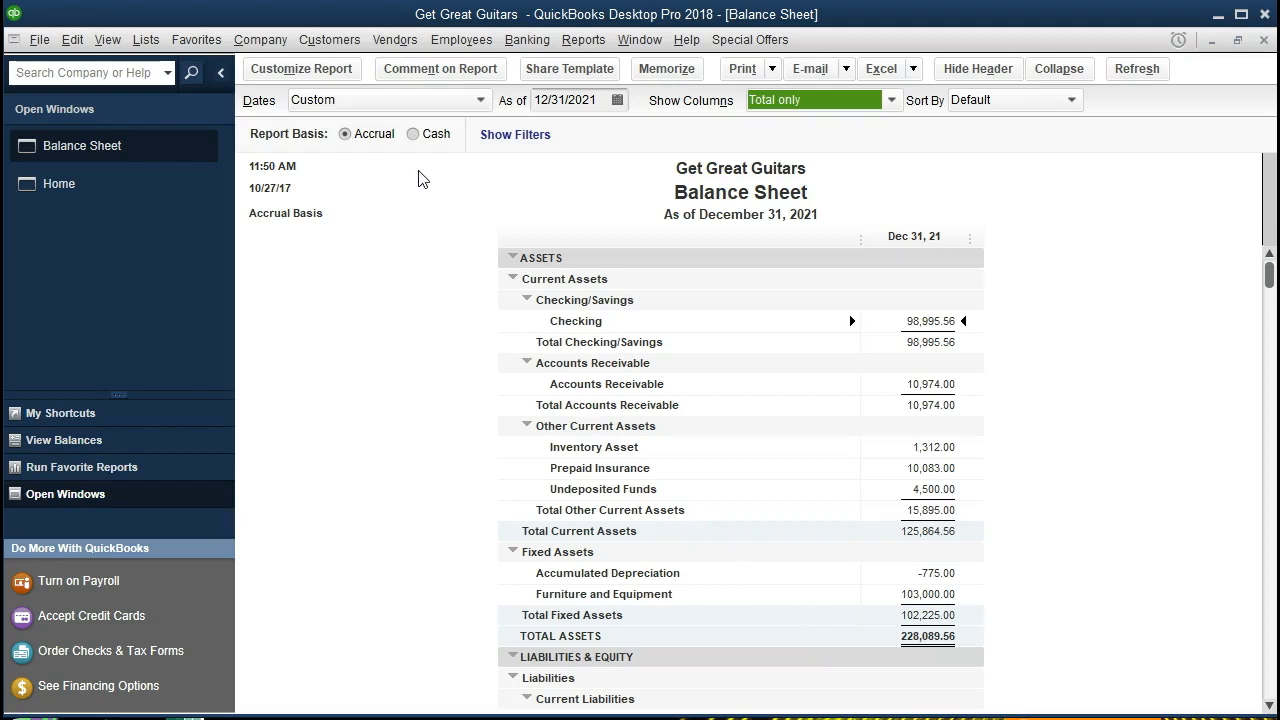
left_click(583, 39)
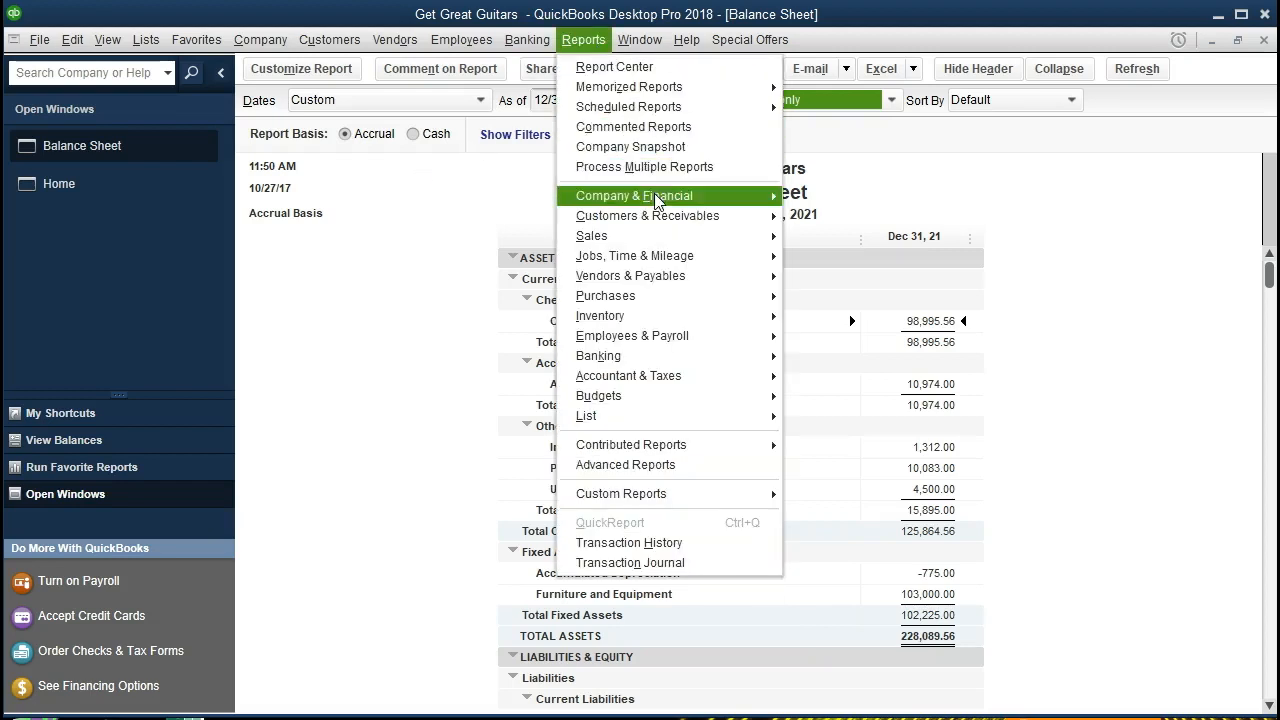
mouse_move(657, 200)
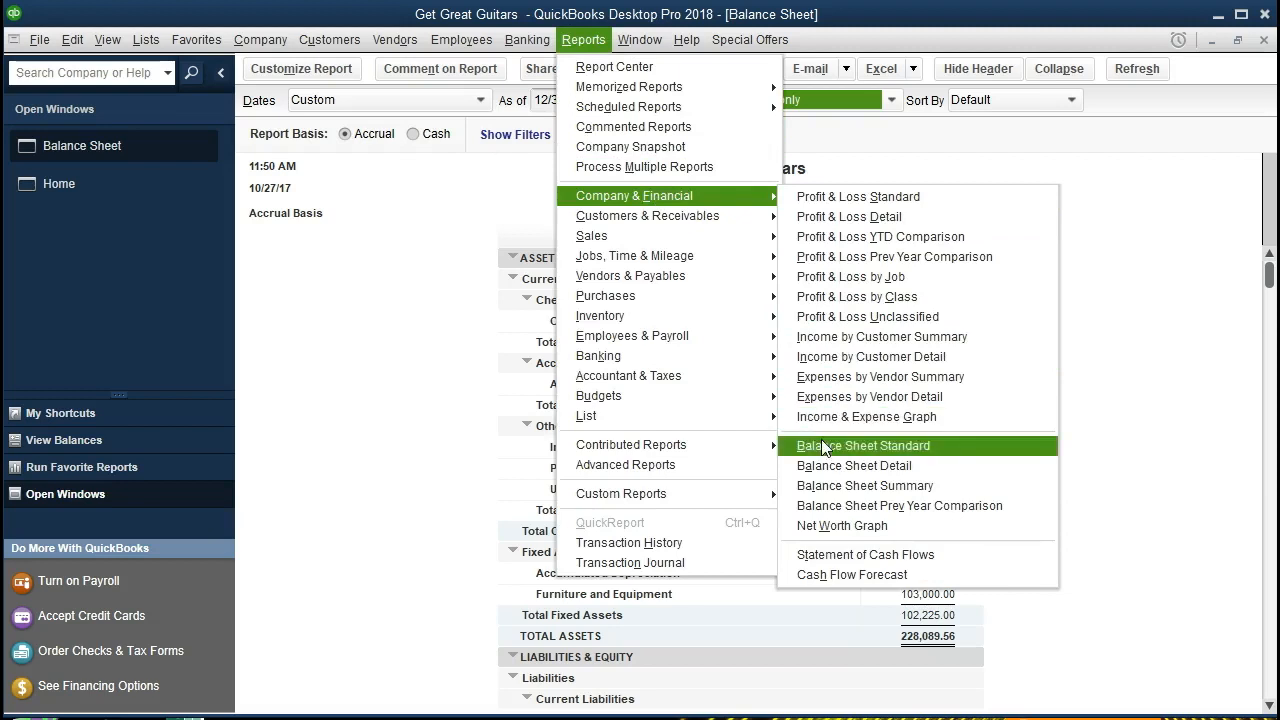
left_click(443, 354)
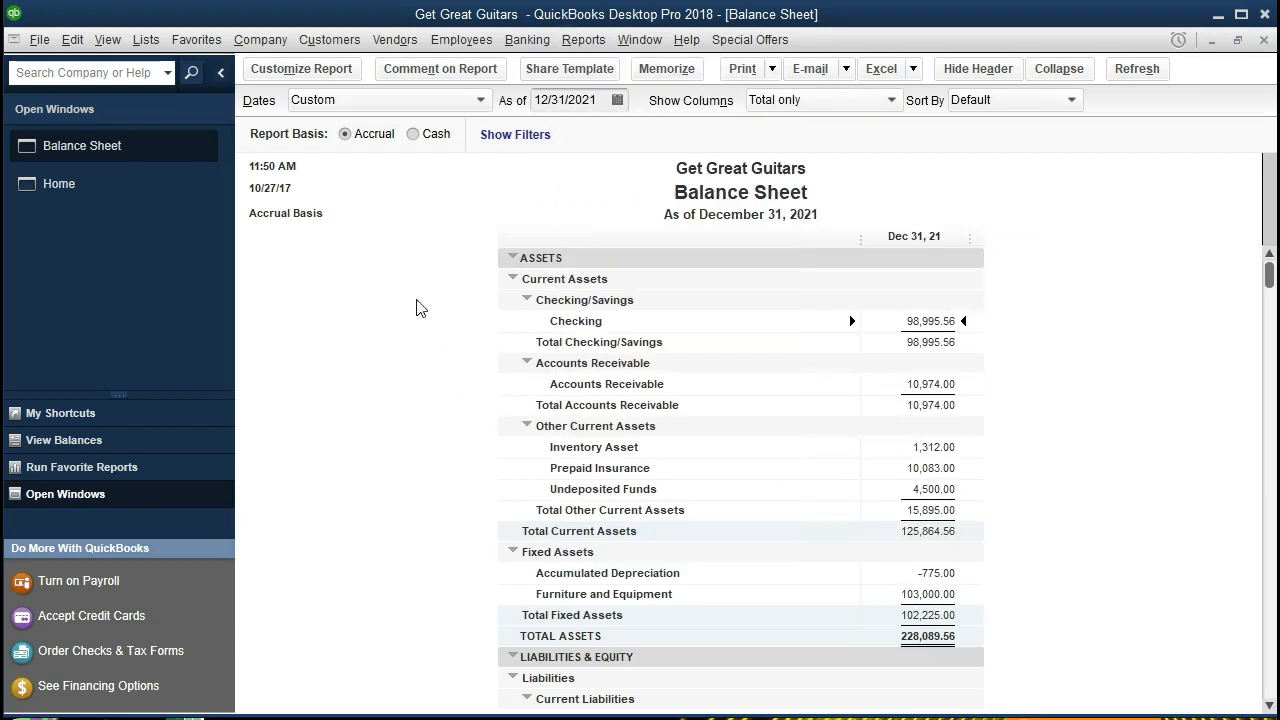
Step: Customize the balance sheet's number format to show negative numbers in parentheses, after previewing the trailing minus option
left_click(326, 76)
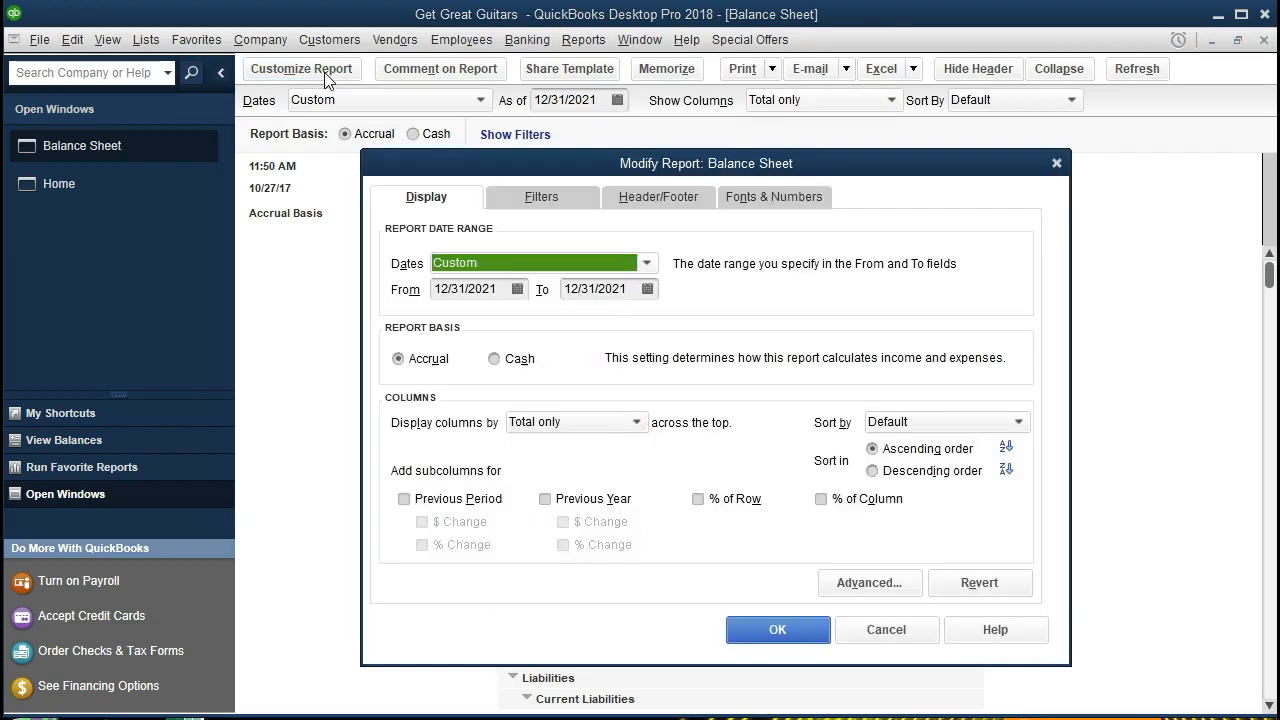
left_click(731, 197)
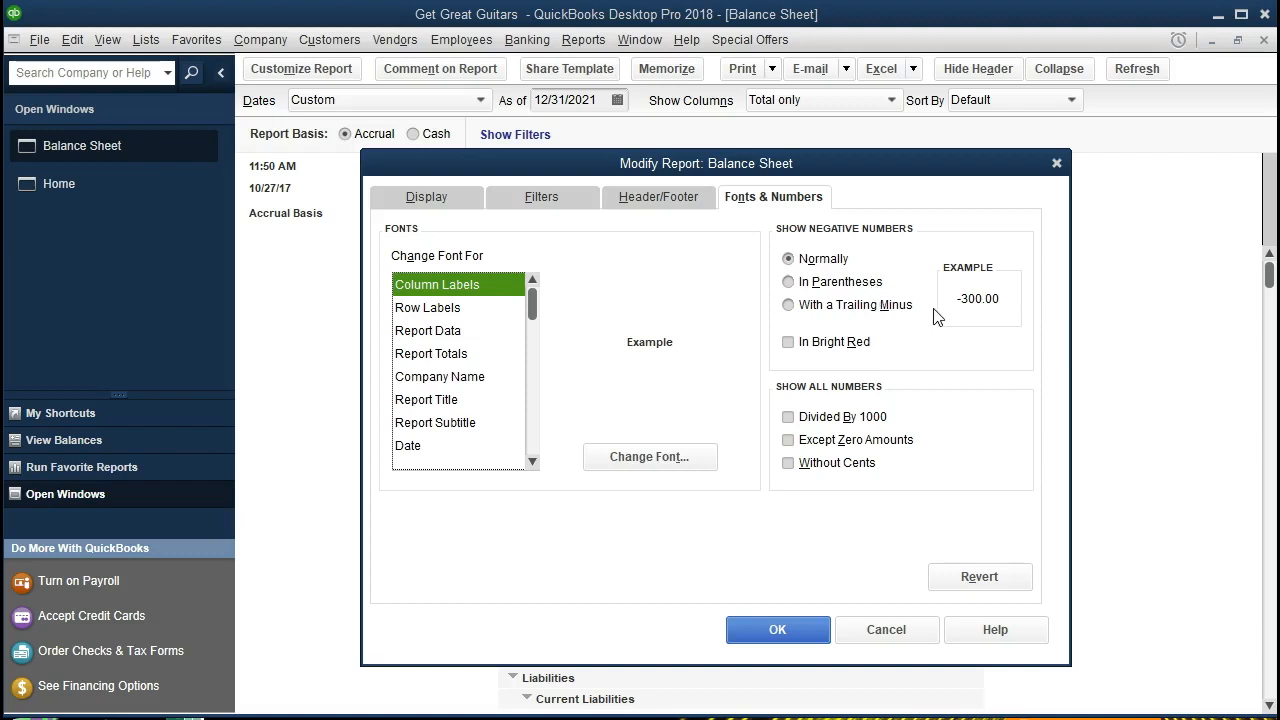
left_click(792, 283)
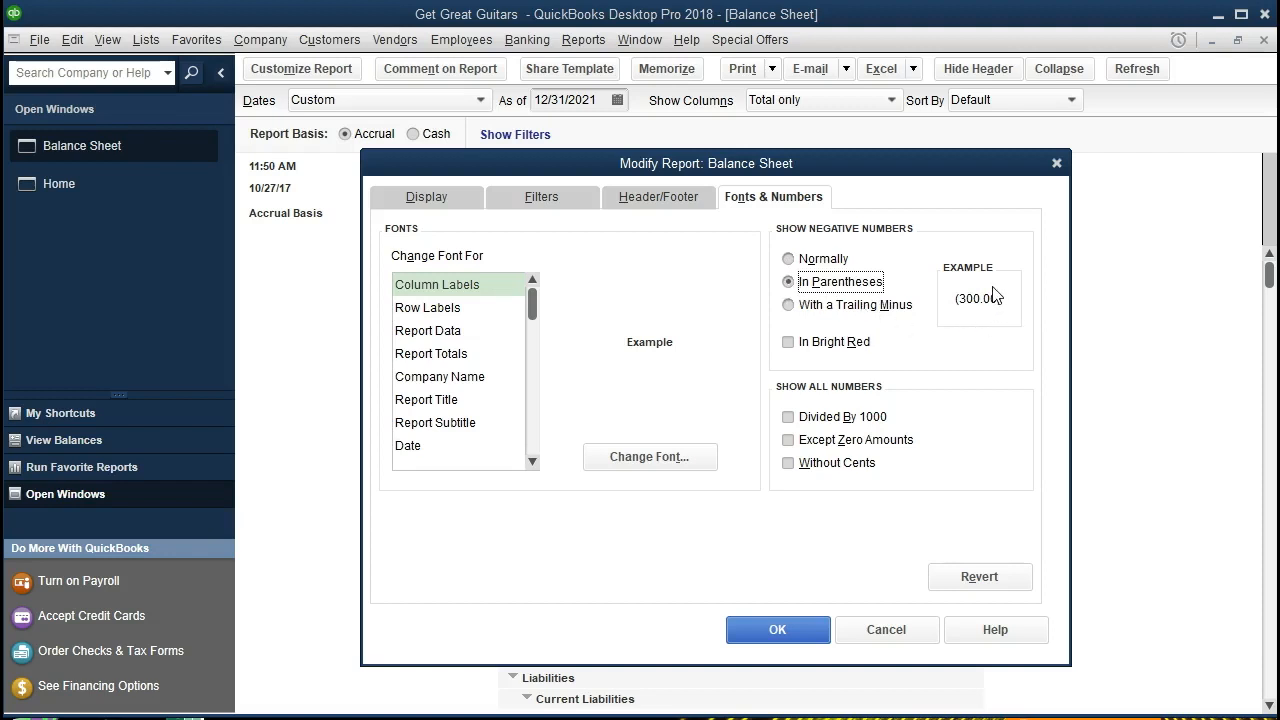
left_click(790, 305)
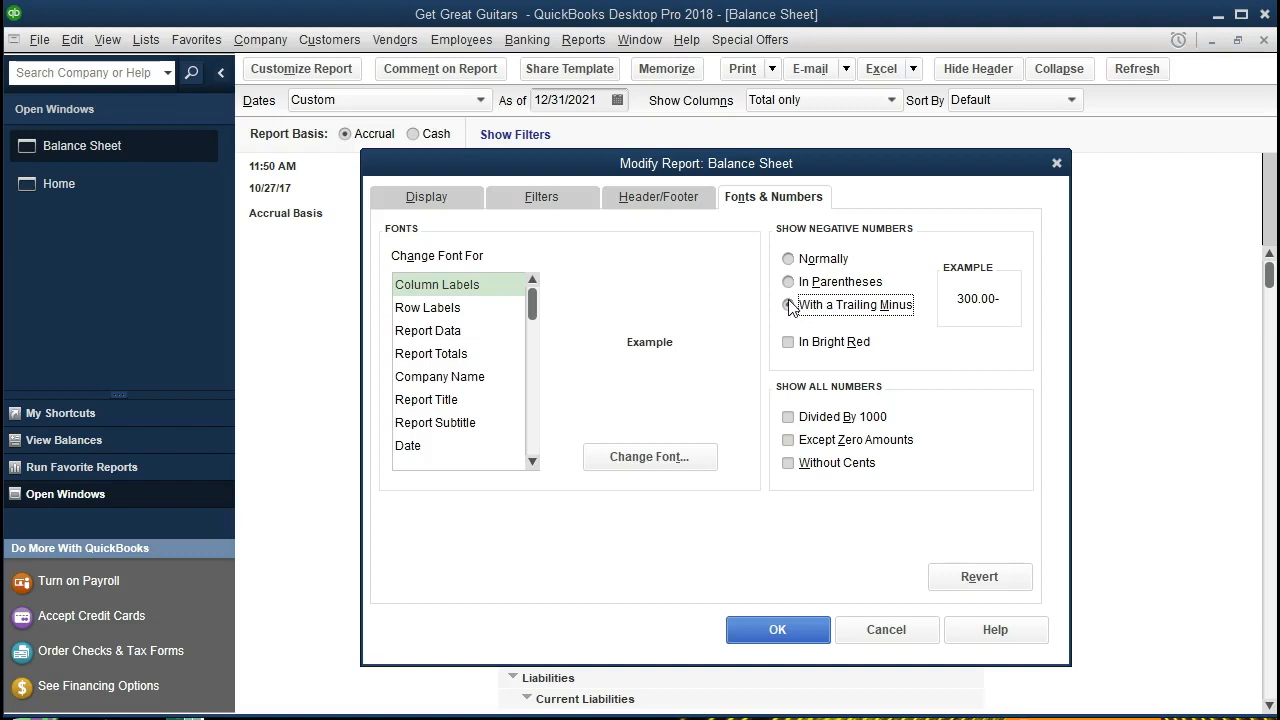
left_click(790, 283)
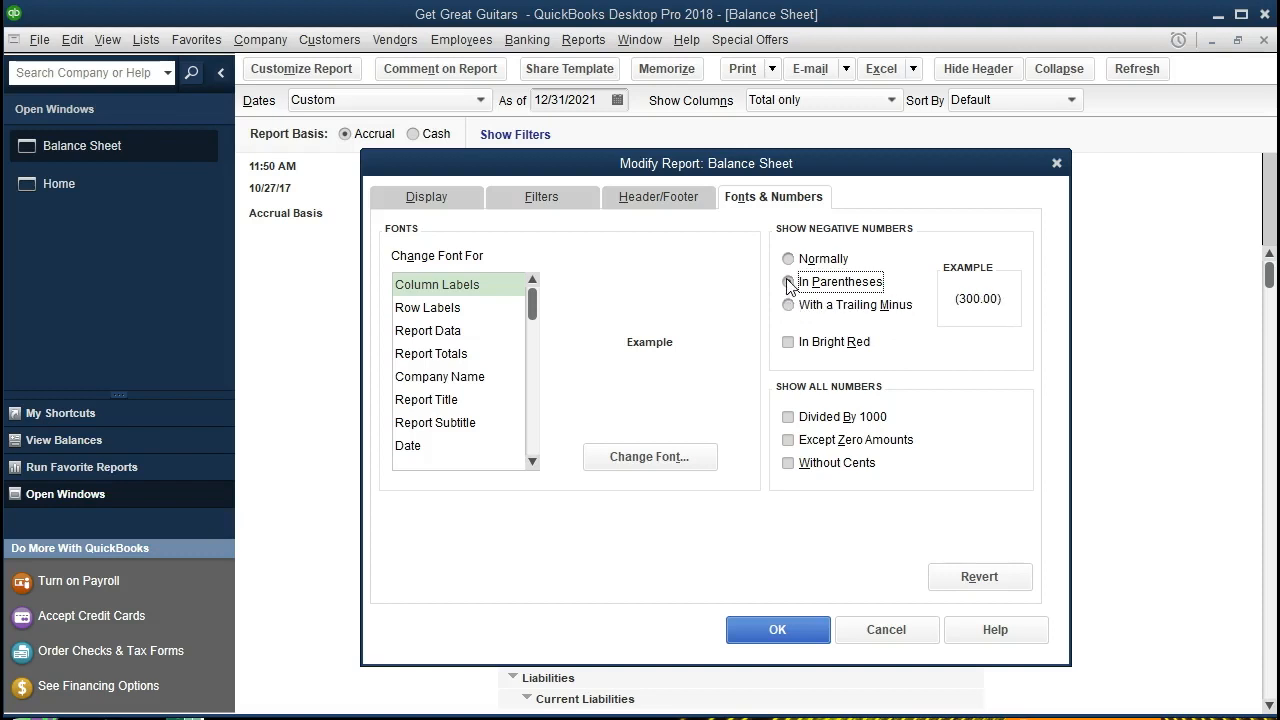
Step: Show the balance sheet's negative numbers in bright red, divide all numbers by 1000, and apply the changes
left_click(789, 343)
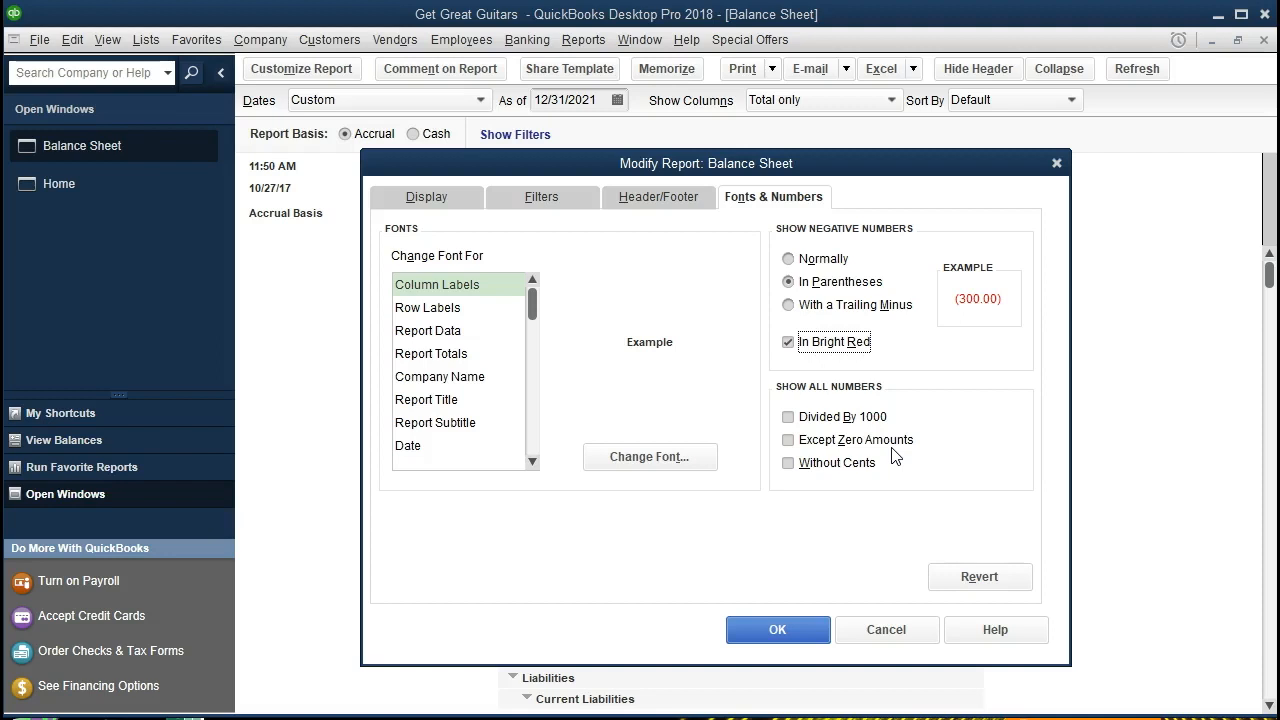
left_click(786, 416)
left_click_drag(797, 167, 846, 370)
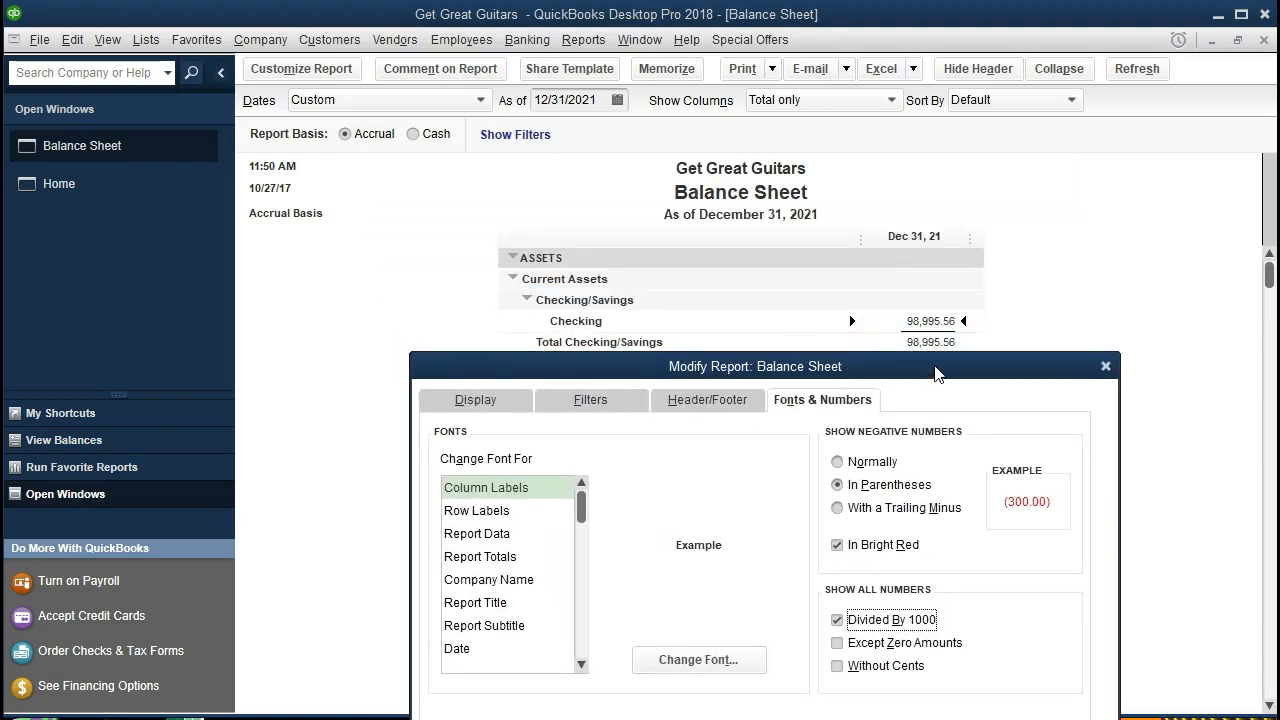
left_click_drag(936, 370, 858, 133)
left_click(797, 588)
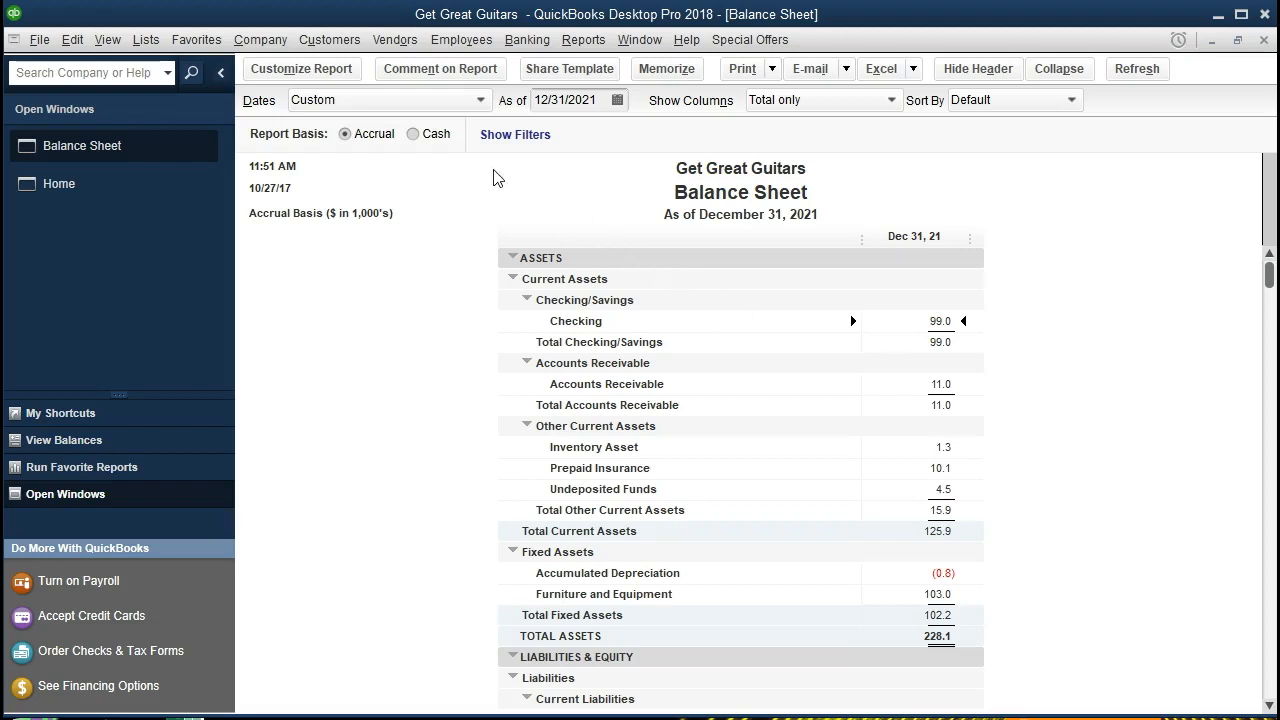
Step: Customize the balance sheet's number format again to show all numbers without cents, and apply the change
left_click(347, 74)
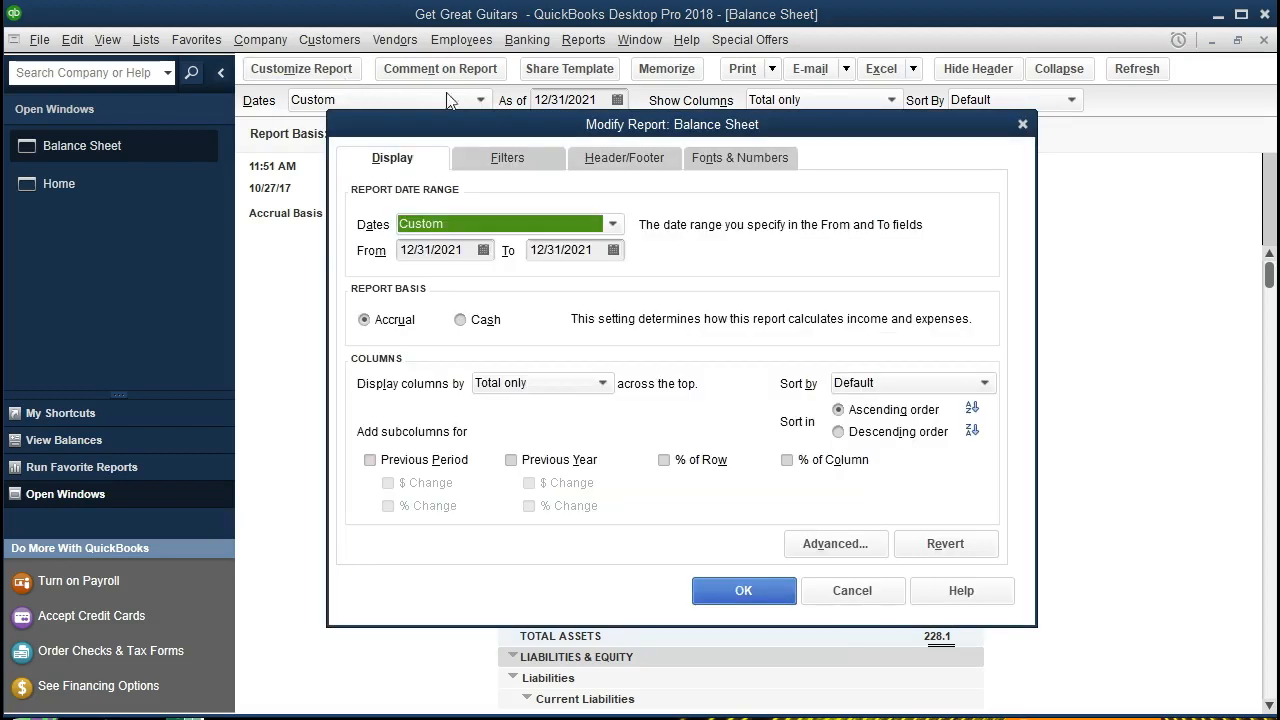
left_click(712, 162)
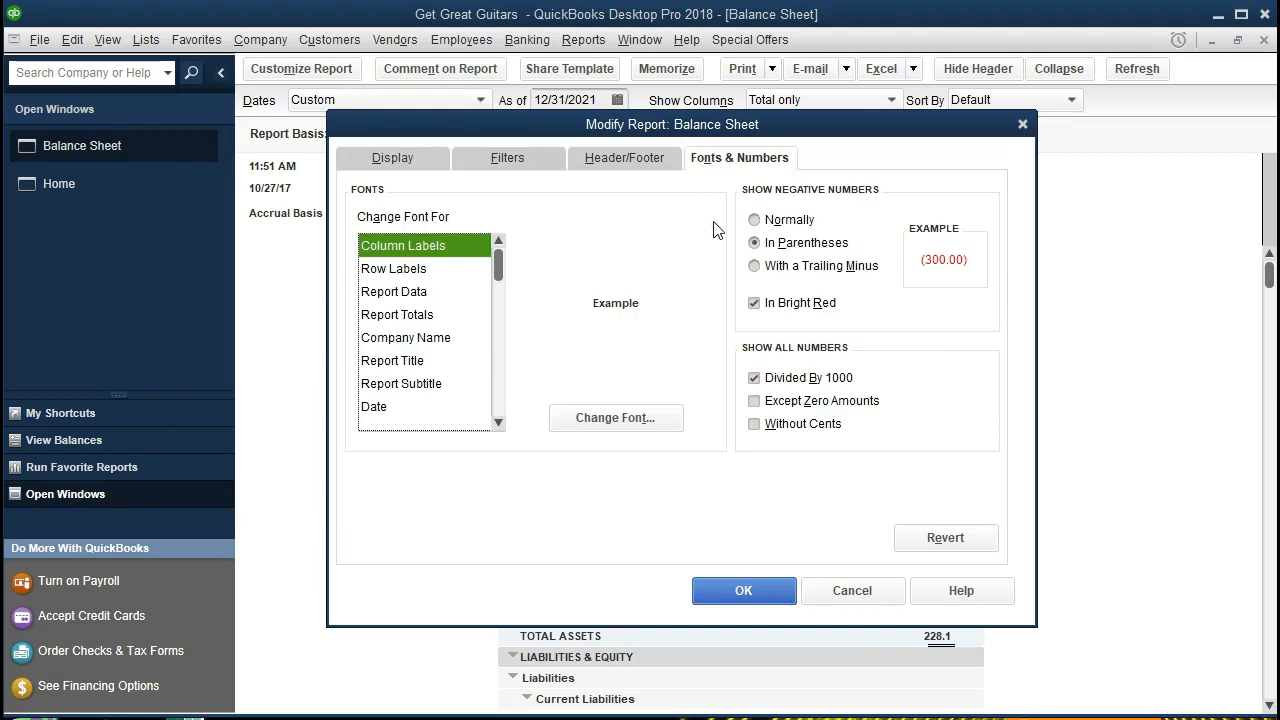
left_click(755, 385)
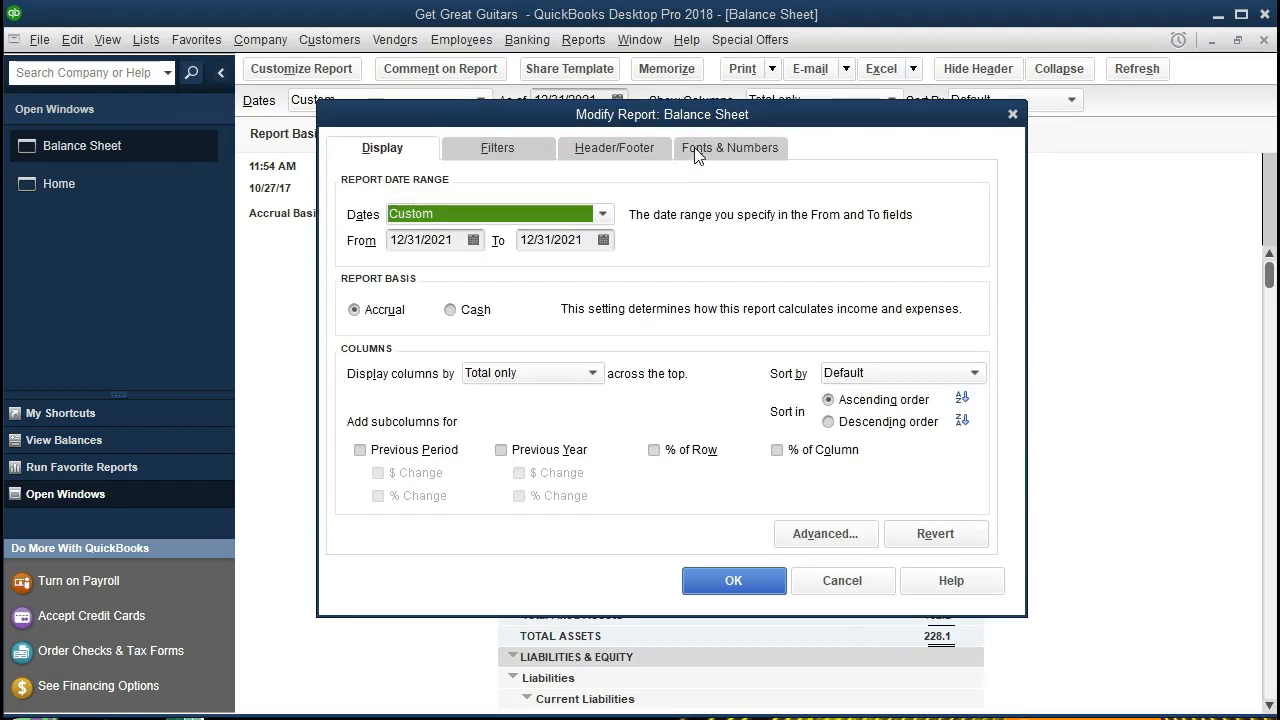
left_click(696, 150)
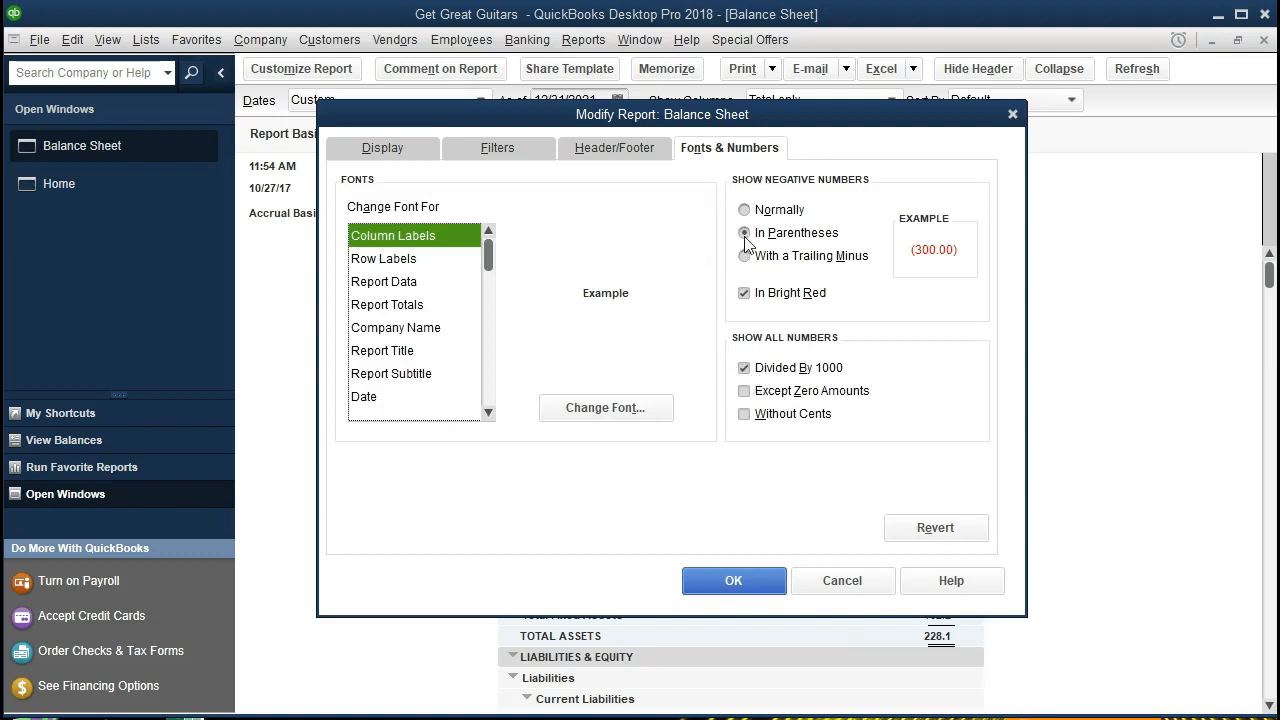
left_click(741, 366)
left_click(741, 366)
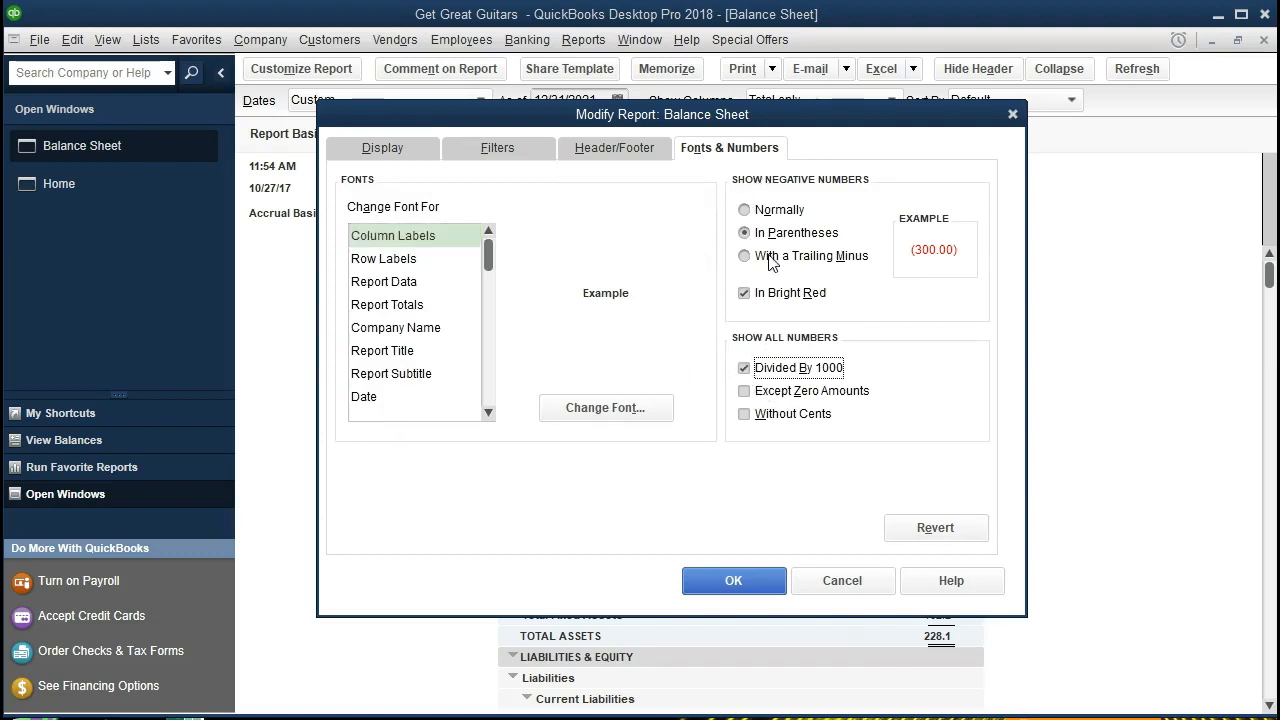
left_click_drag(762, 118, 763, 56)
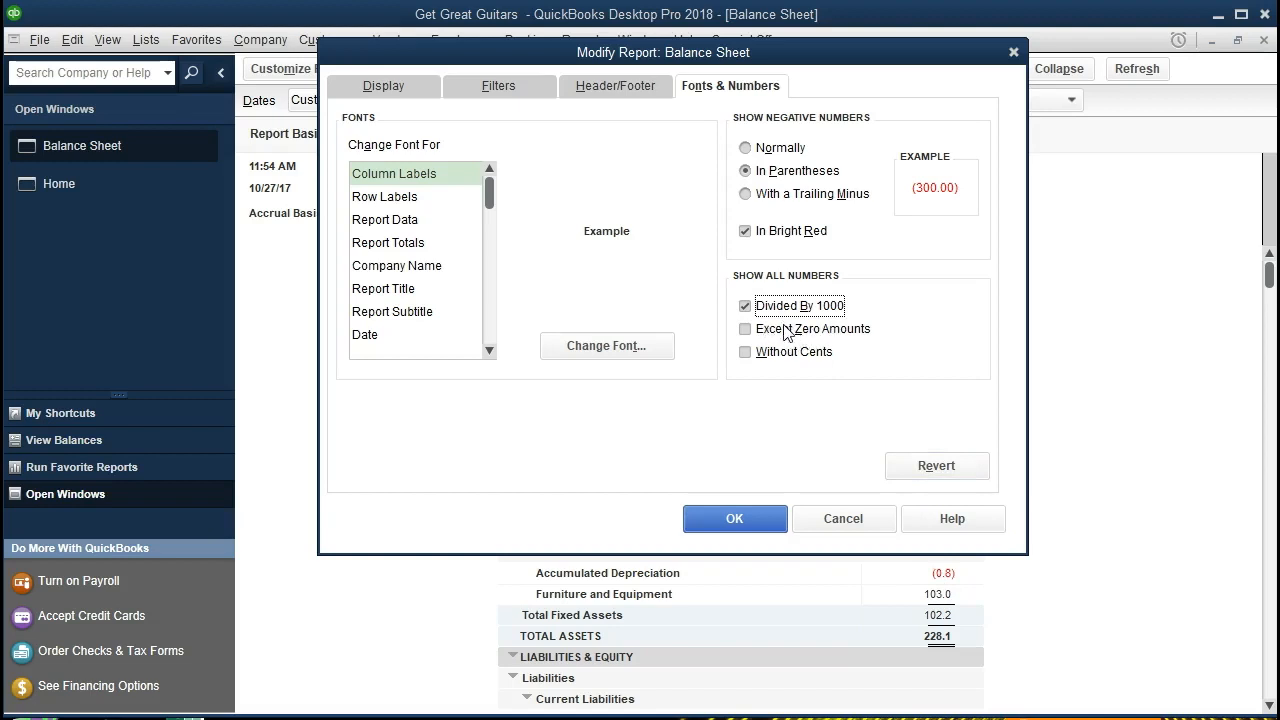
left_click(745, 352)
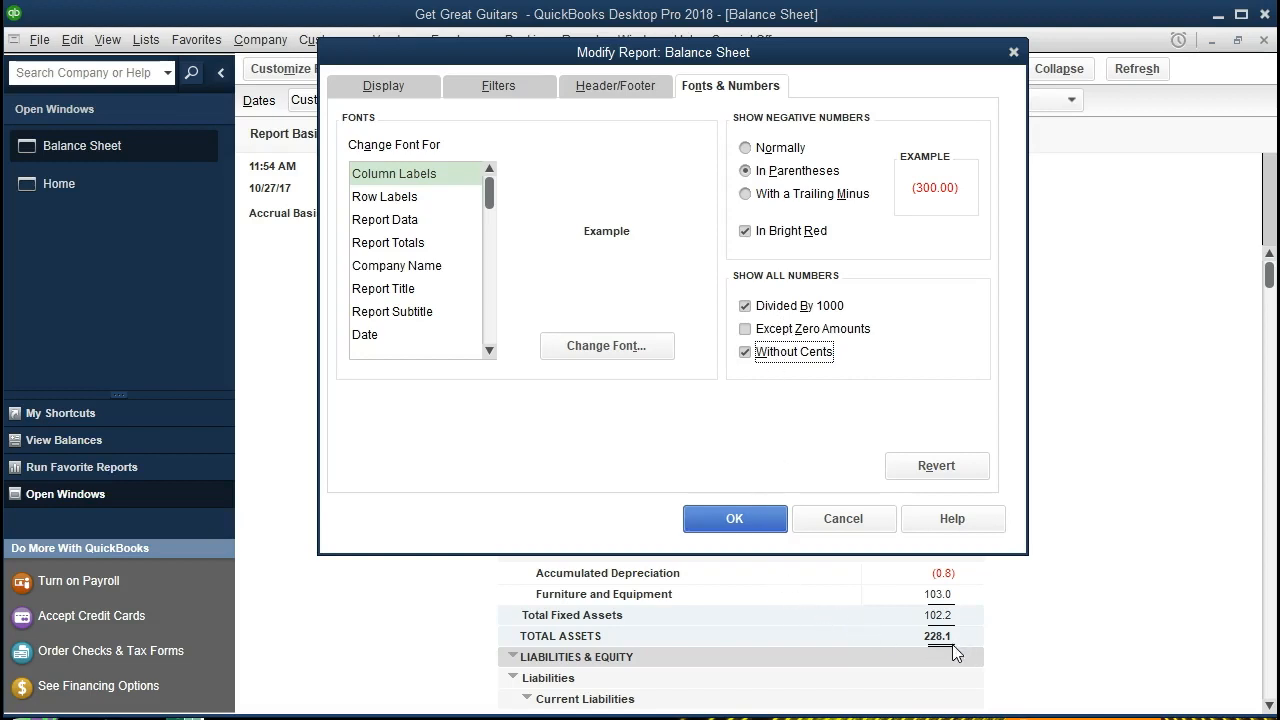
left_click(772, 519)
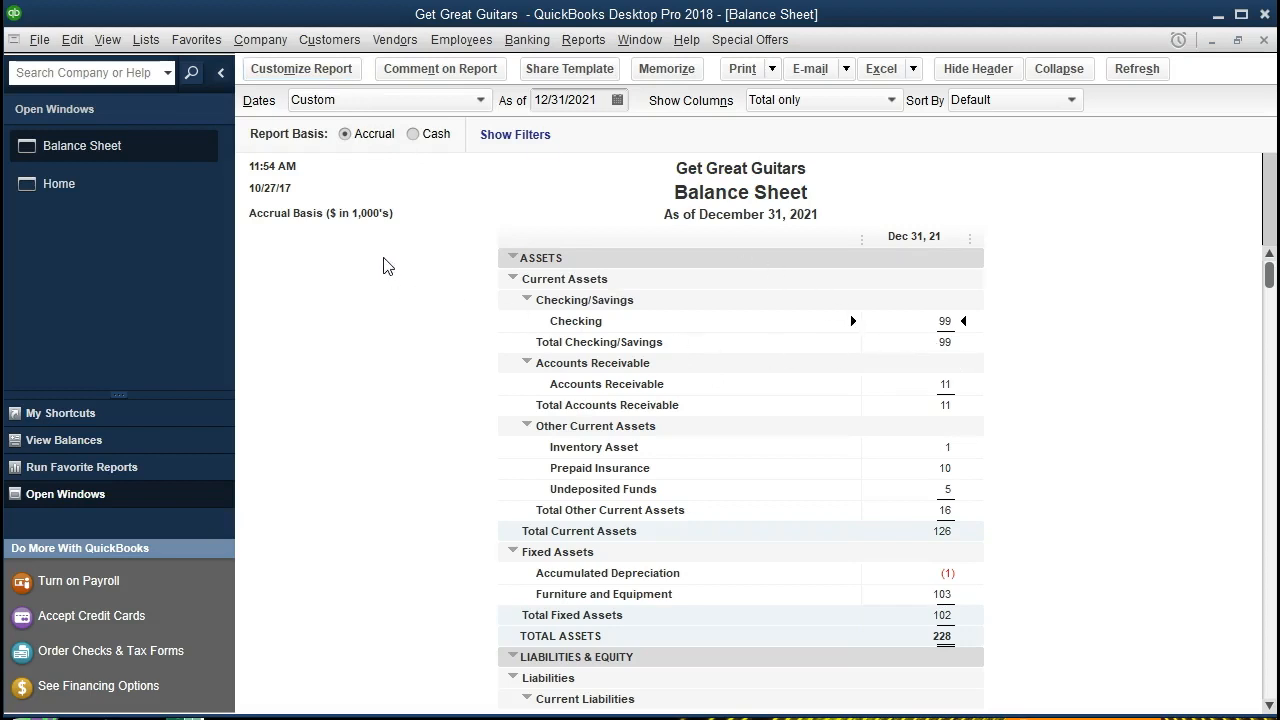
Step: Turn off the division by 1000 for the balance sheet's numbers and apply the change
left_click(298, 72)
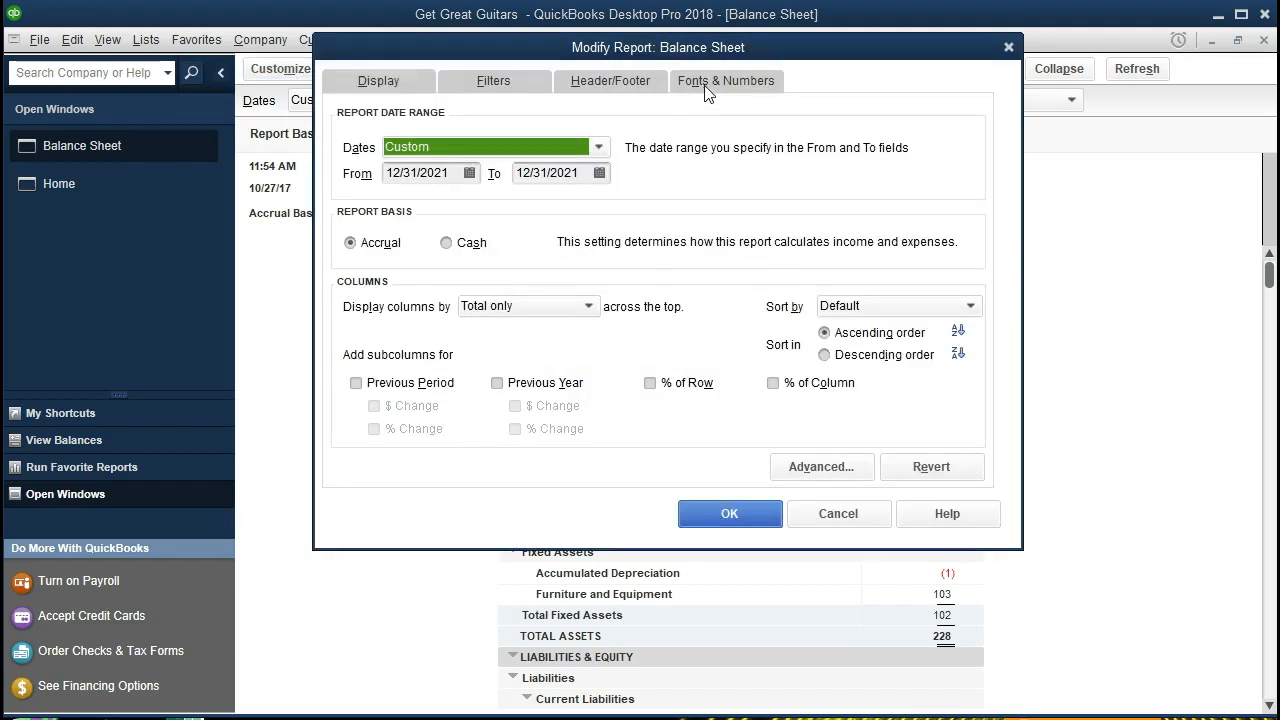
left_click(707, 88)
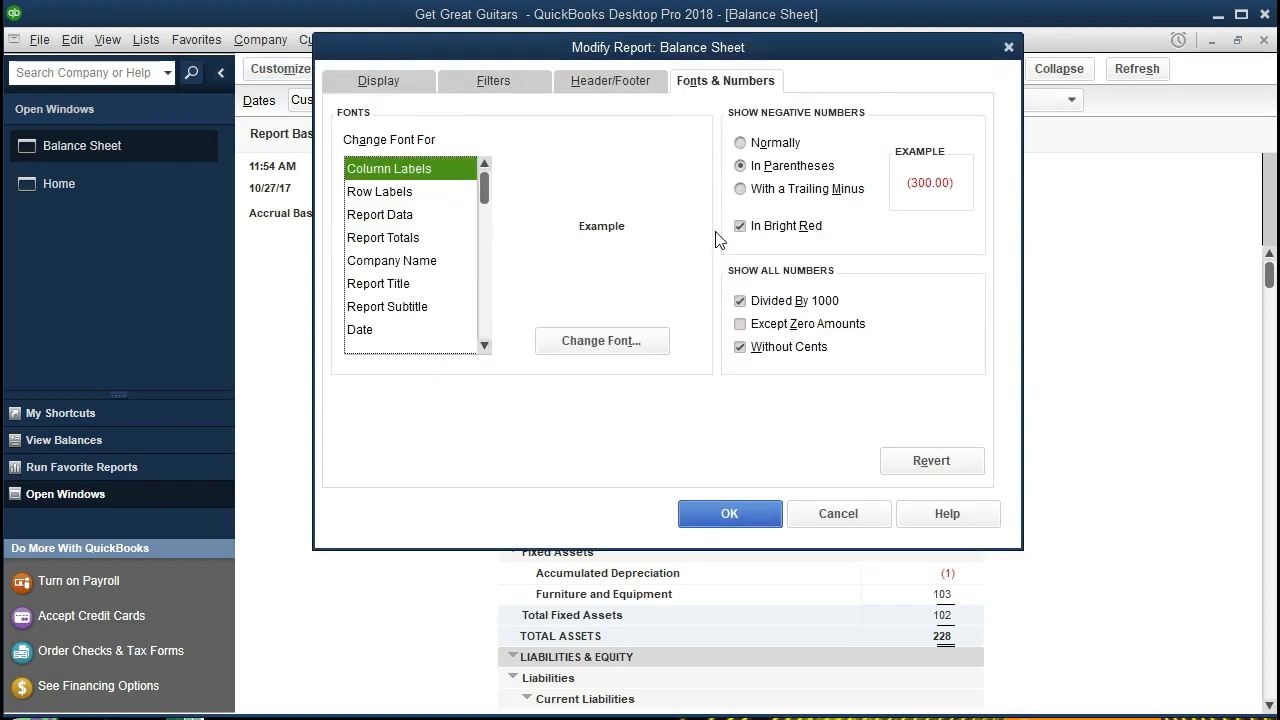
left_click(740, 302)
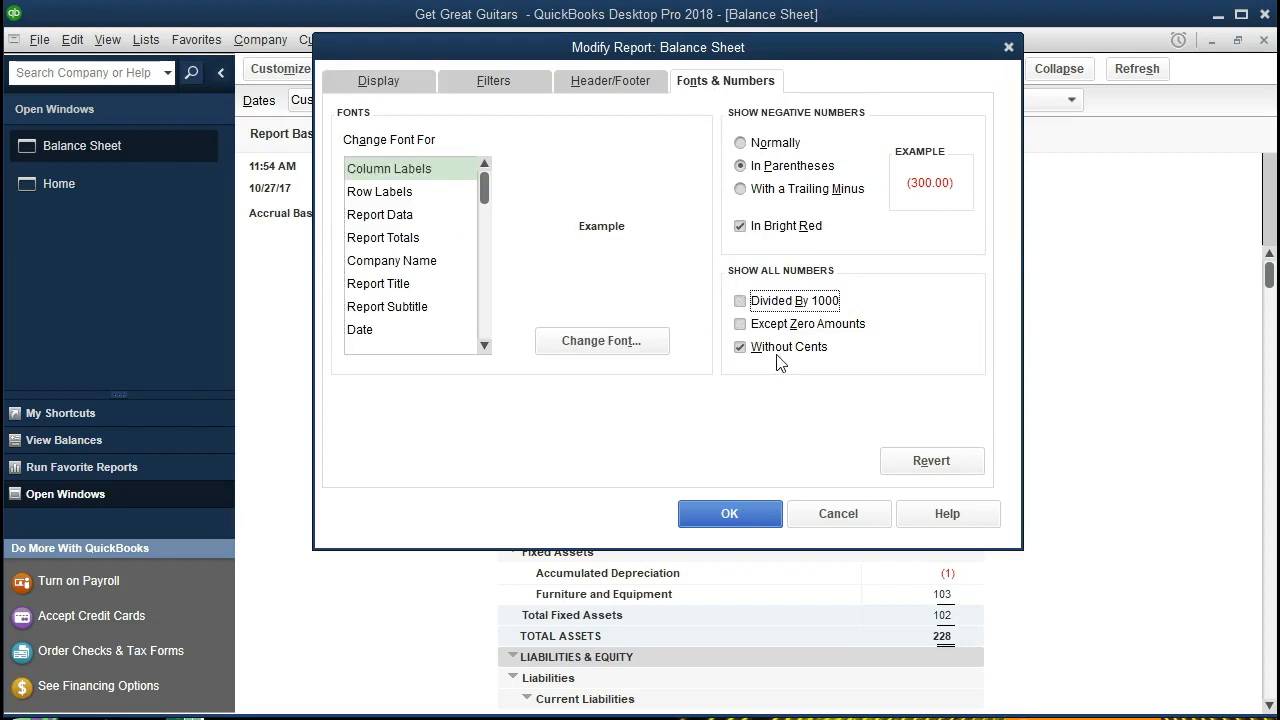
left_click(729, 514)
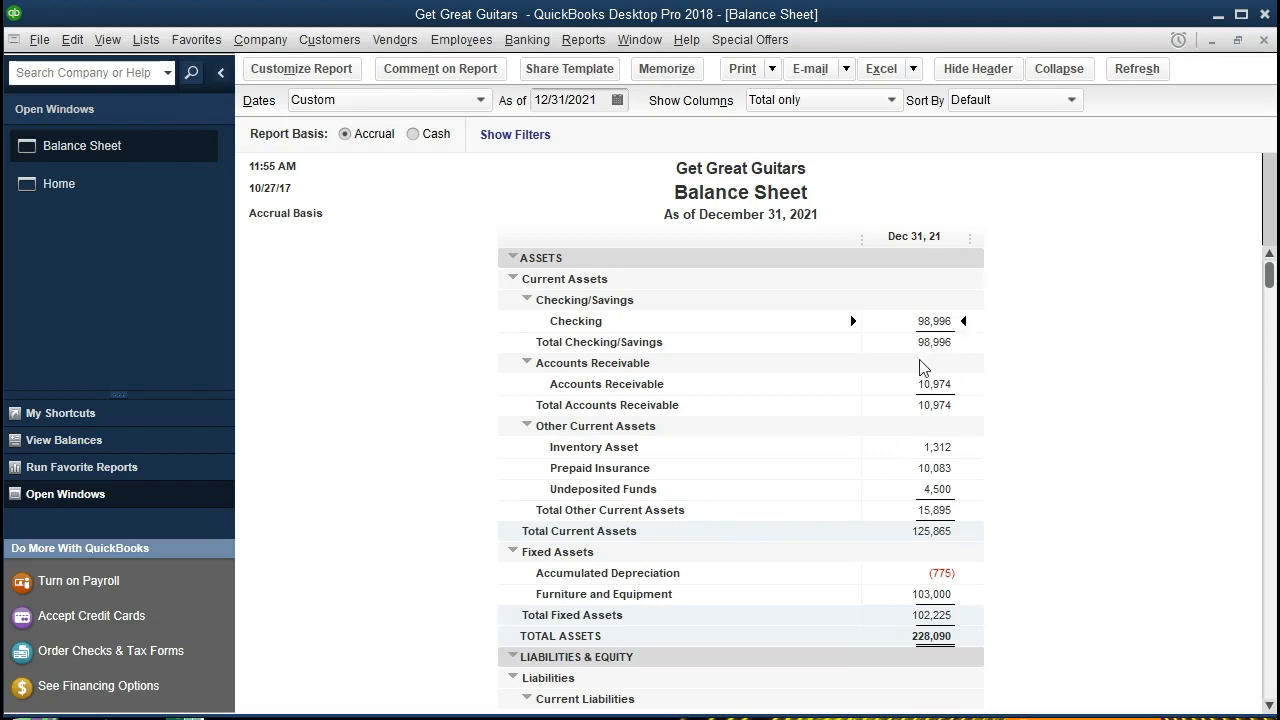
Step: Reopen the balance sheet's font and number format settings
left_click(332, 76)
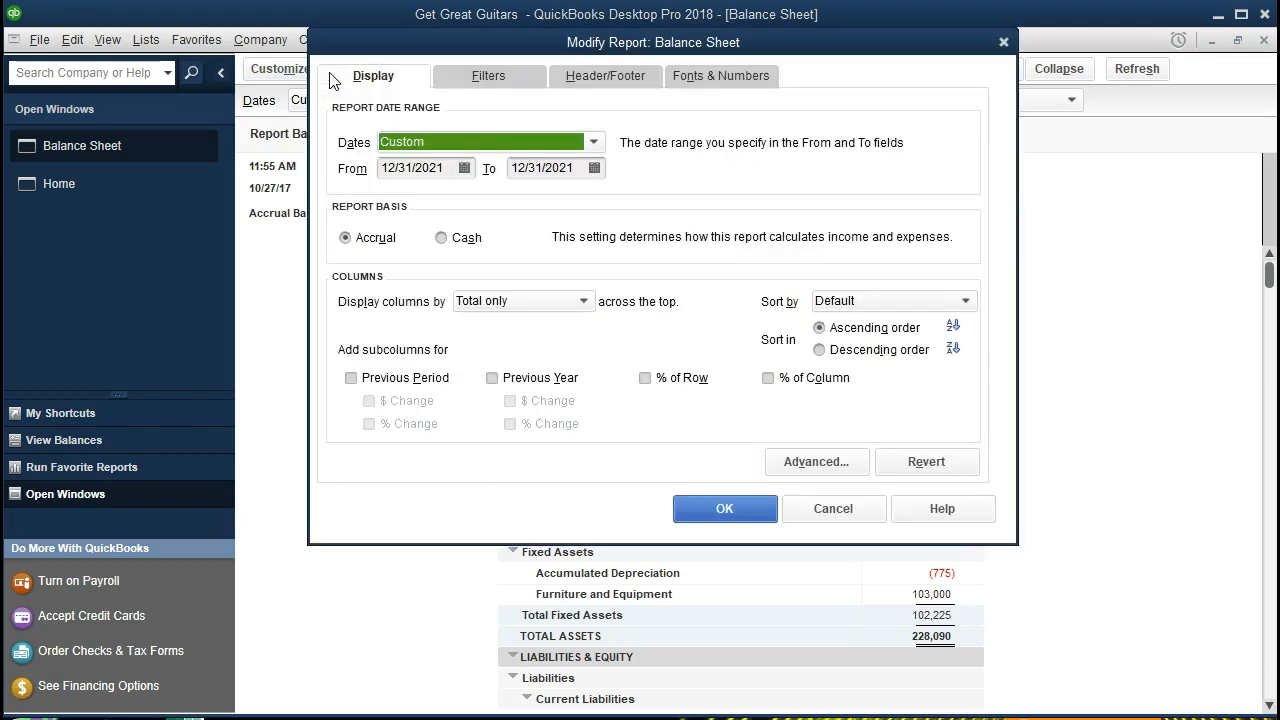
left_click(702, 78)
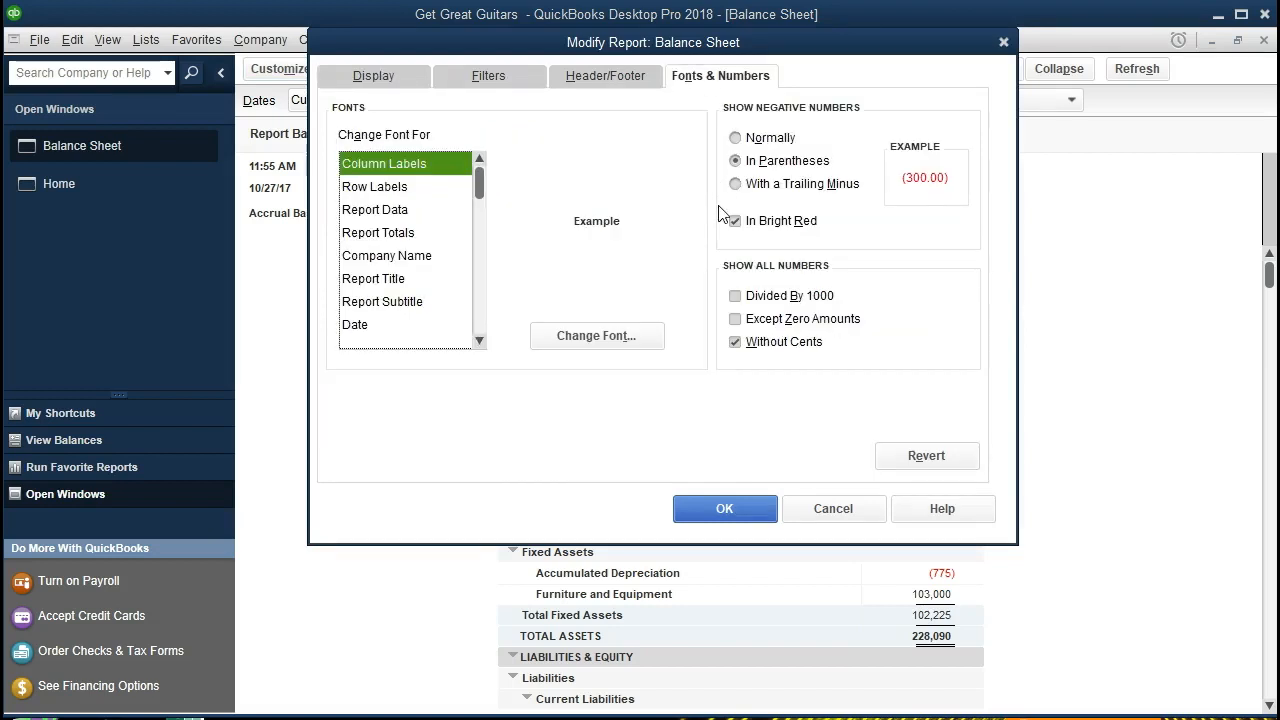